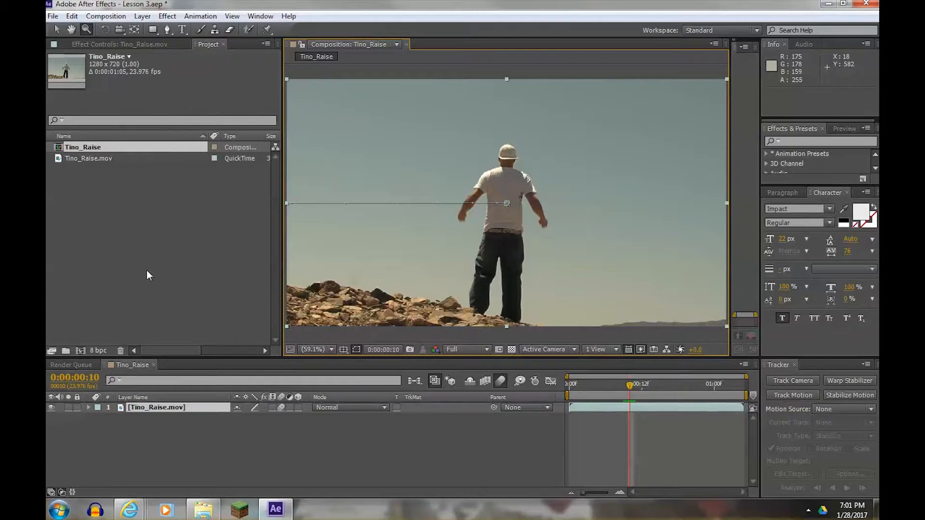
- Save the project under the new file name "Lesson 3, part 2" in the Lesson 3 folder
click(52, 17)
mouse_move(76, 124)
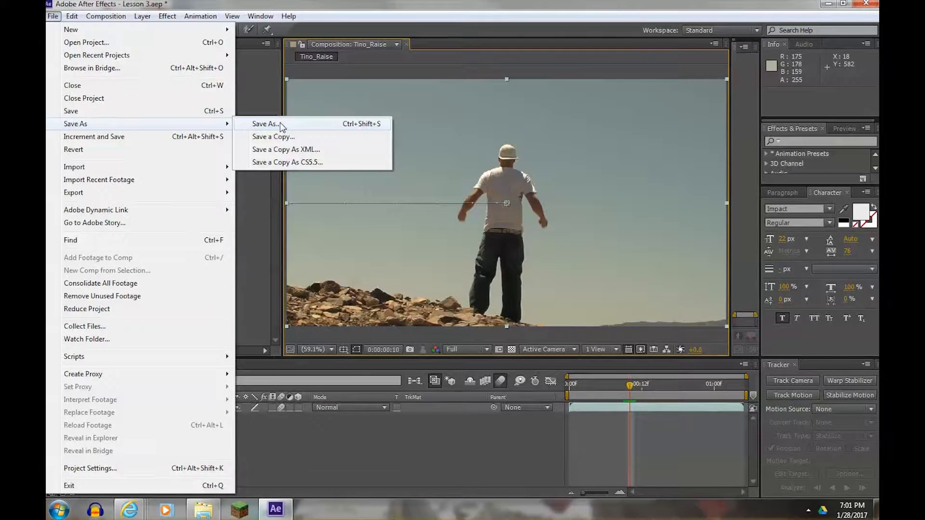
click(266, 124)
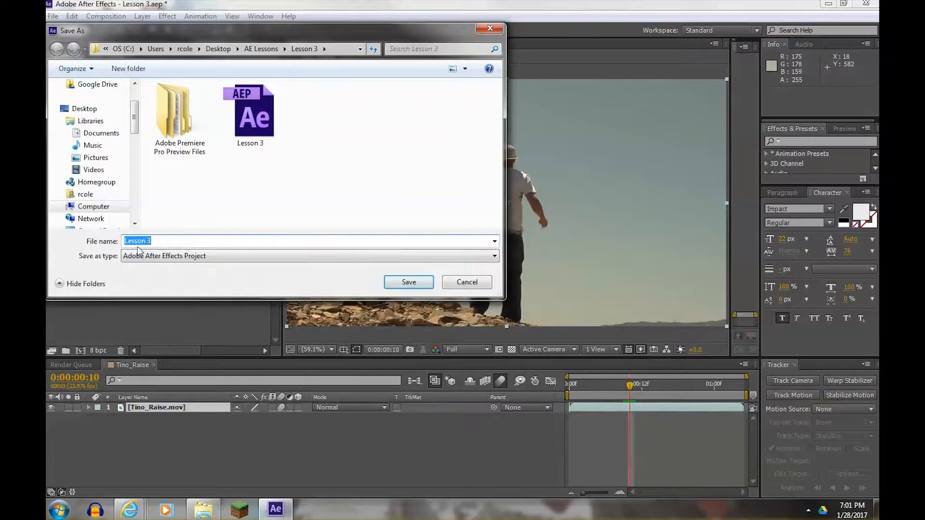
click(164, 240)
text(, part 2)
key(Return)
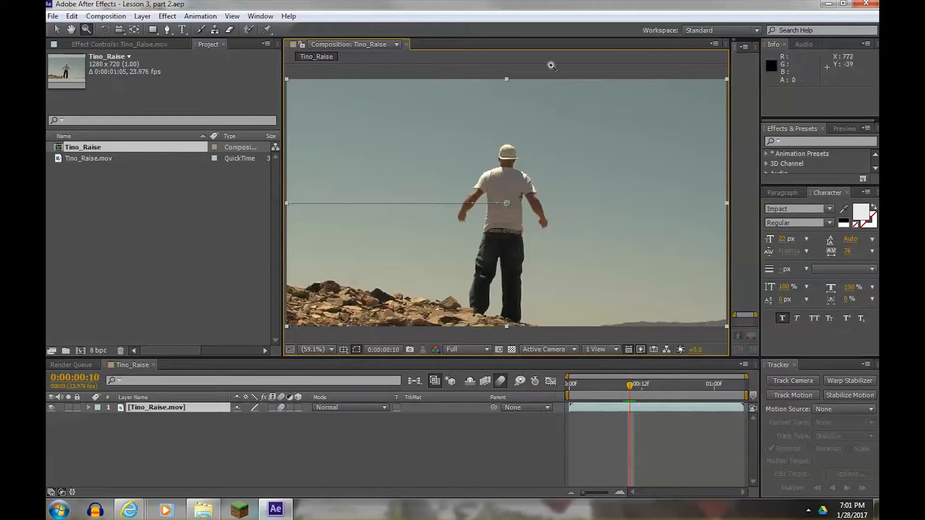
- Deselect the footage layer, and view the composition and the timeline each maximized before restoring the standard layout
click(57, 30)
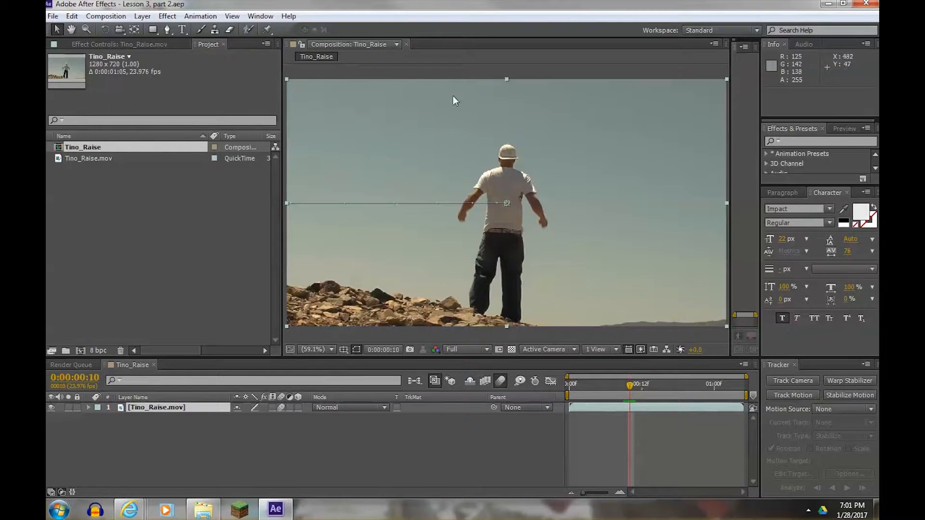
click(544, 74)
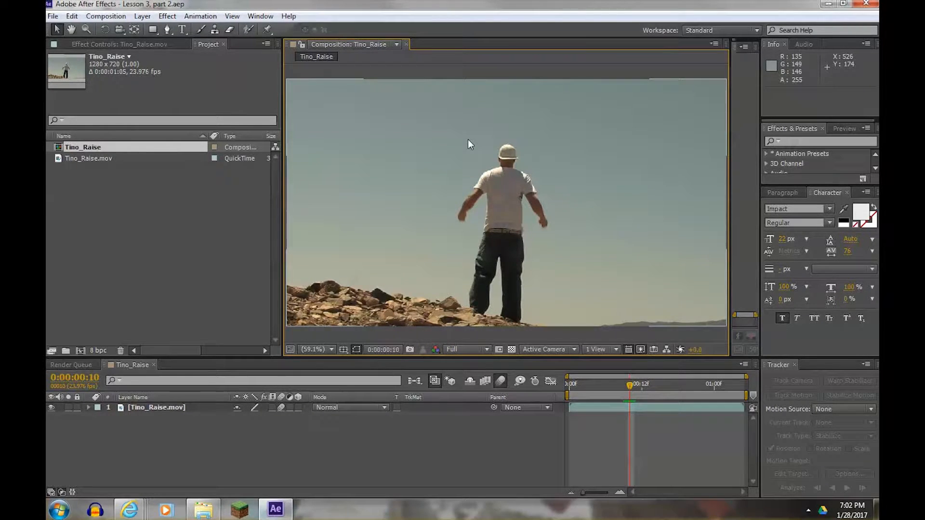
key(grave)
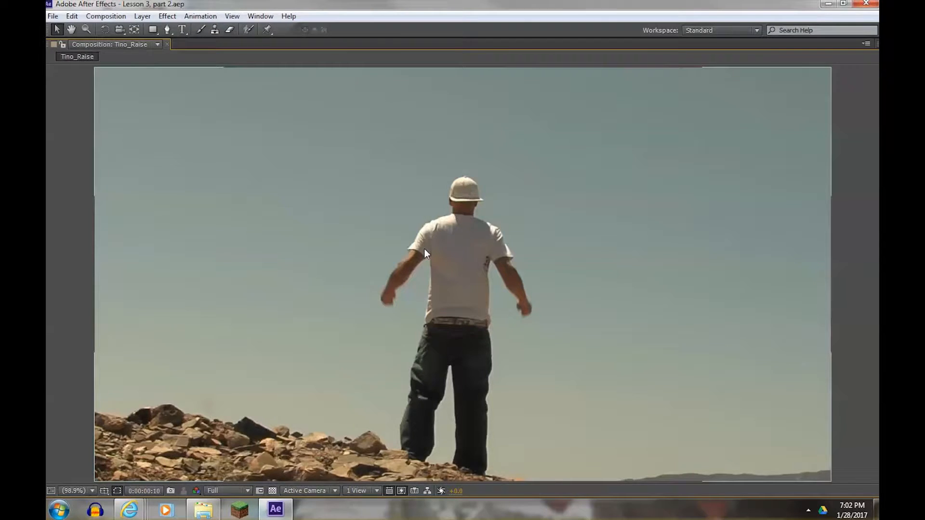
key(grave)
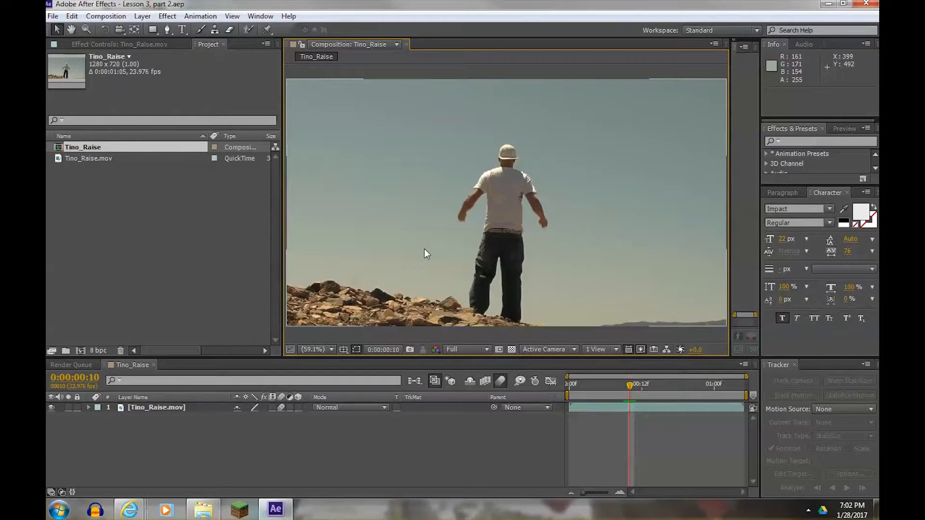
click(433, 448)
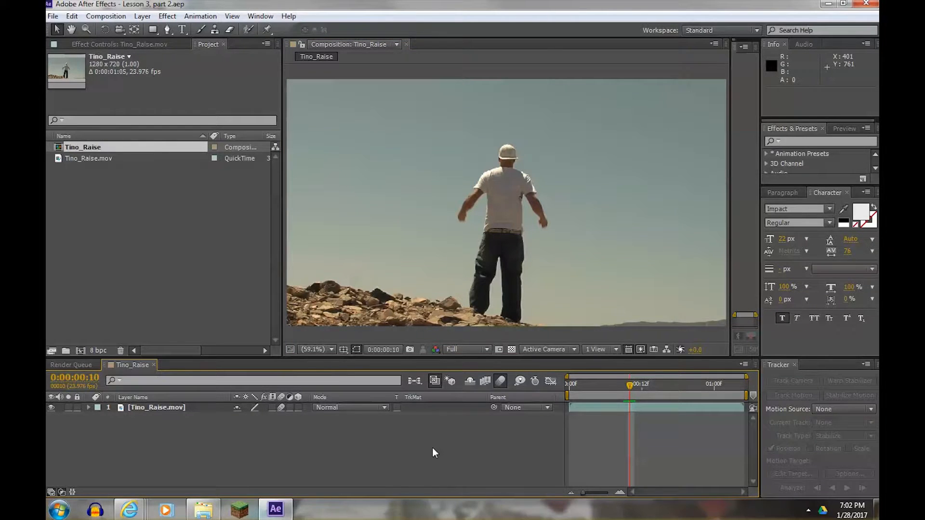
key(grave)
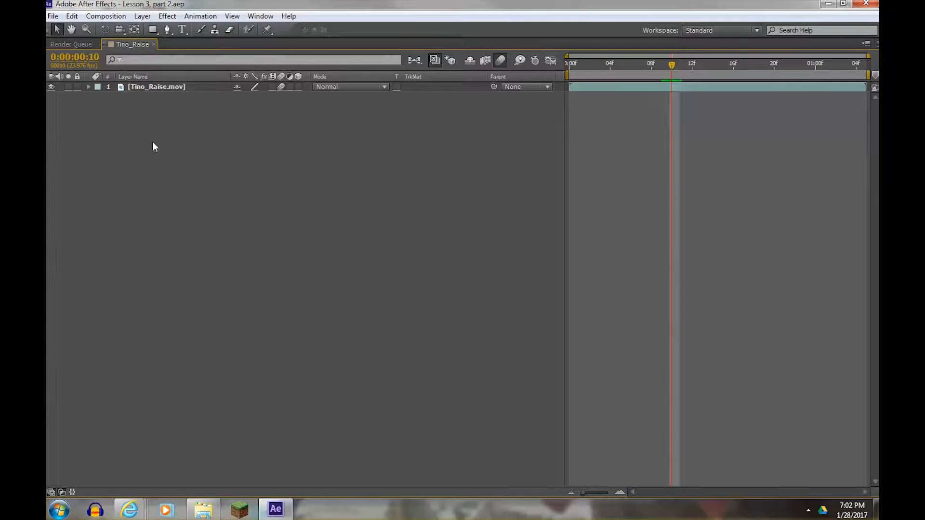
key(grave)
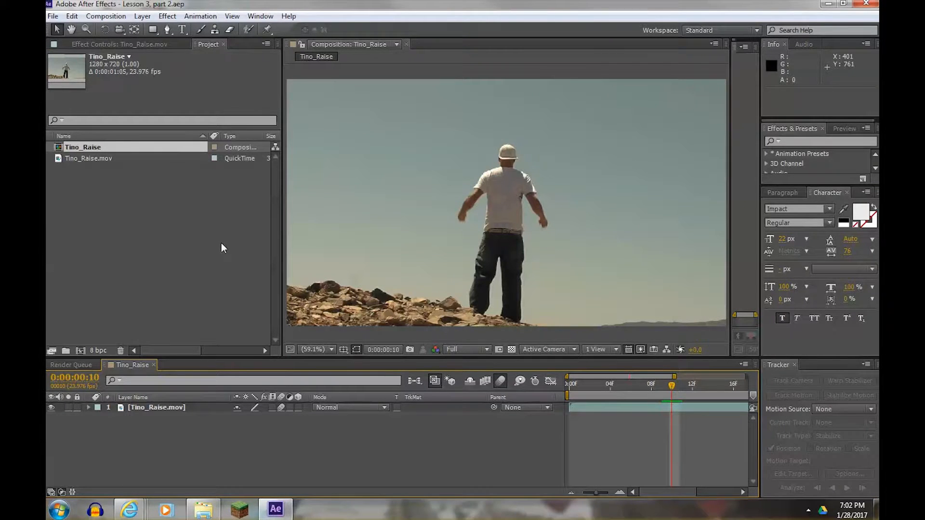
- Import the cloud image from the VC Basic Training Footage folder and place it in the Tino_Raise timeline above the Tino_Raise.mov layer
click(74, 159)
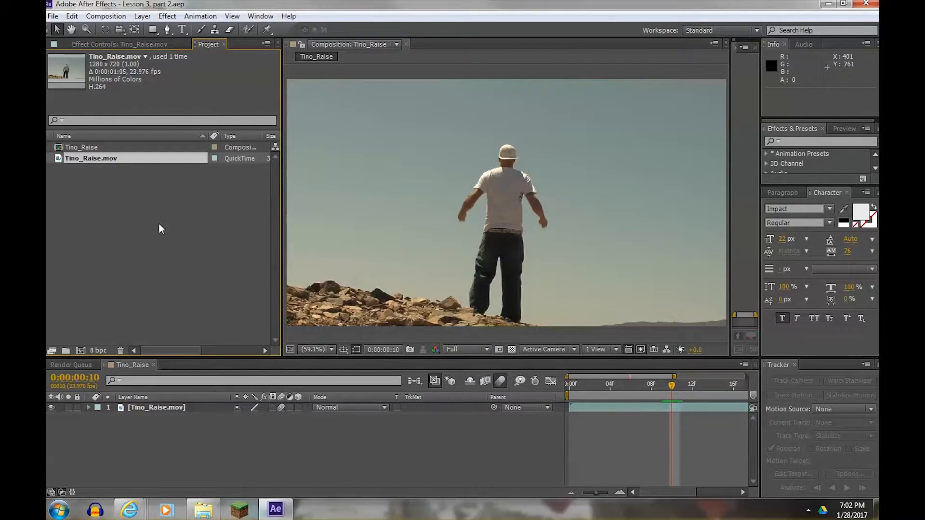
double_click(145, 219)
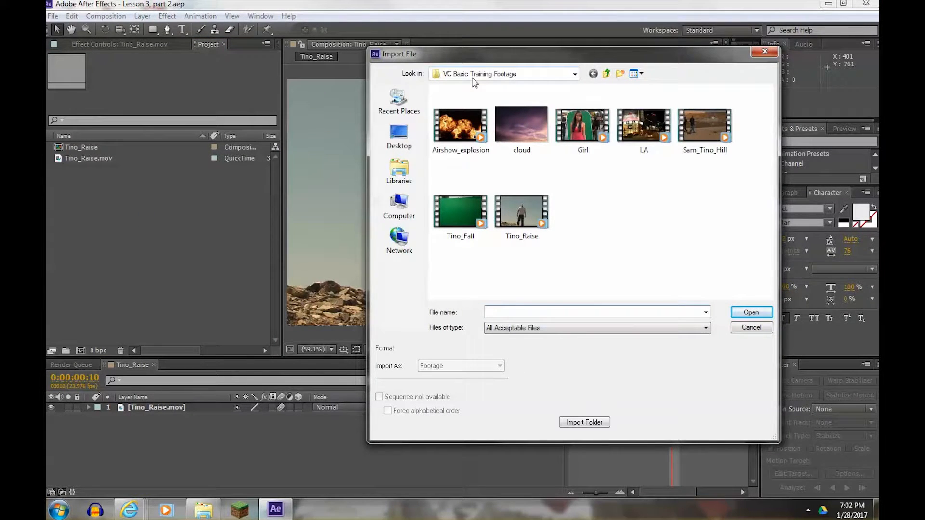
click(515, 138)
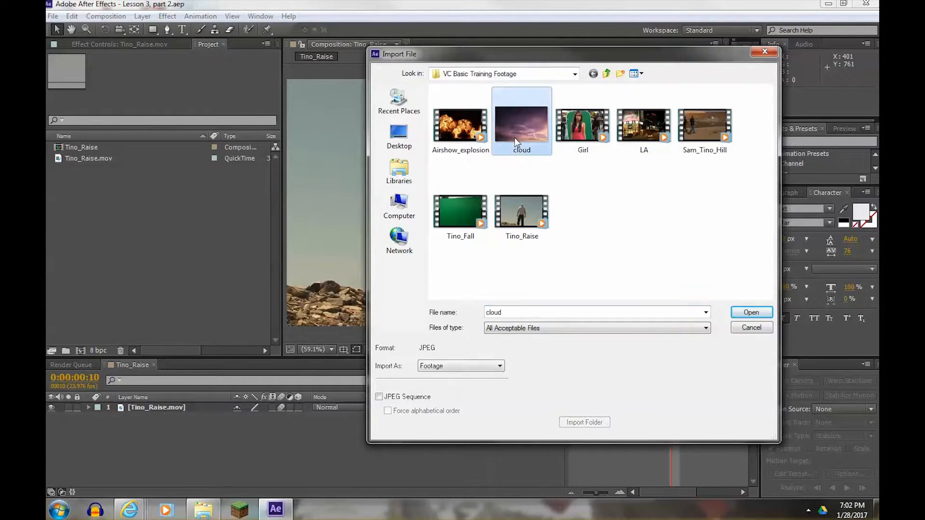
click(744, 315)
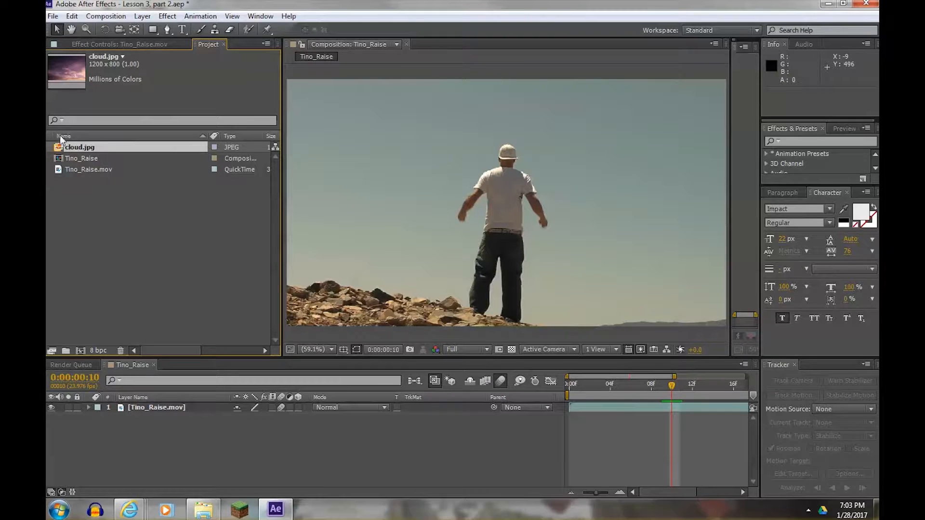
drag(60, 148, 161, 424)
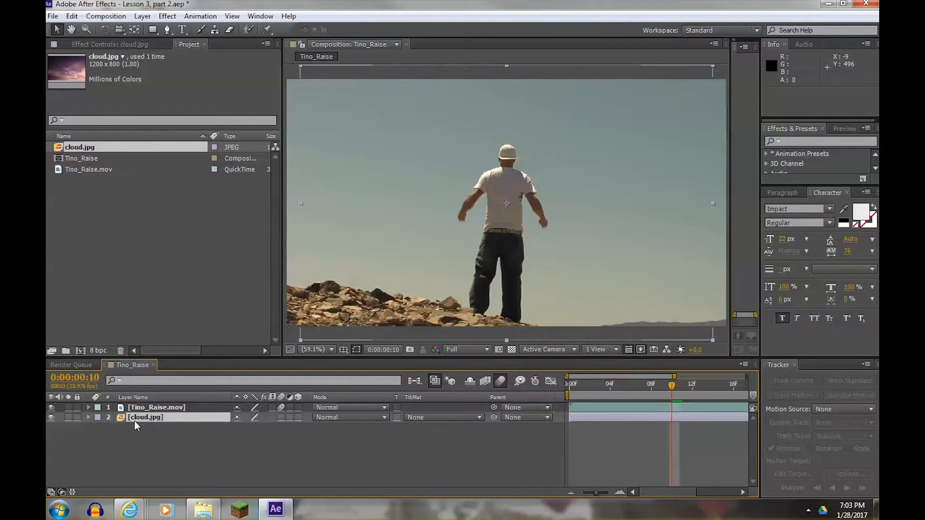
drag(121, 418, 121, 408)
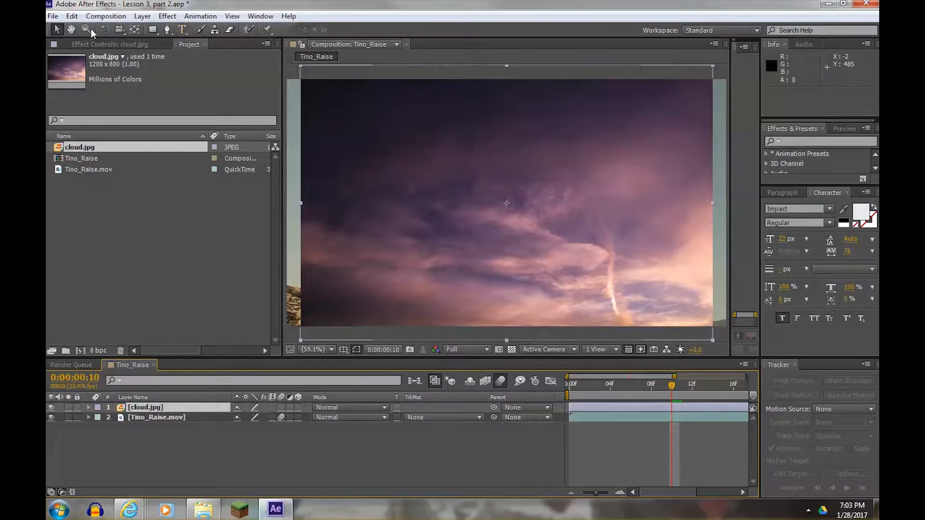
click(152, 30)
click(260, 16)
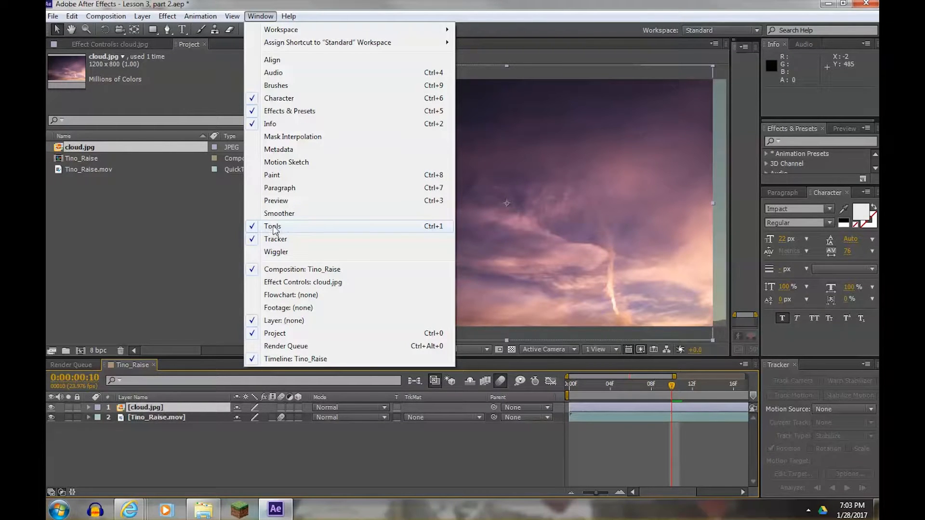
click(186, 206)
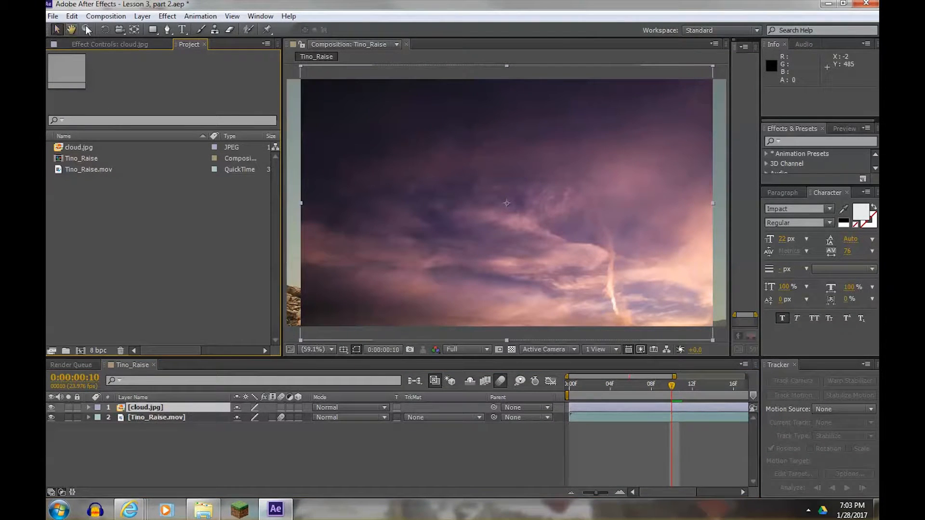
- Move the cloud.jpg layer freehand with the Selection tool and reveal its Position property, leaving it at about 668.8, 375.2
click(57, 29)
drag(450, 149, 487, 165)
click(150, 408)
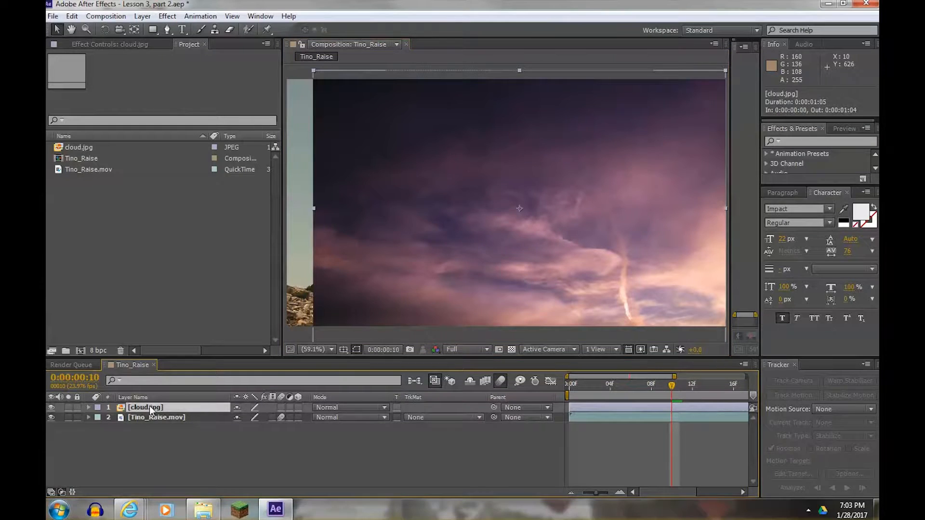
key(p)
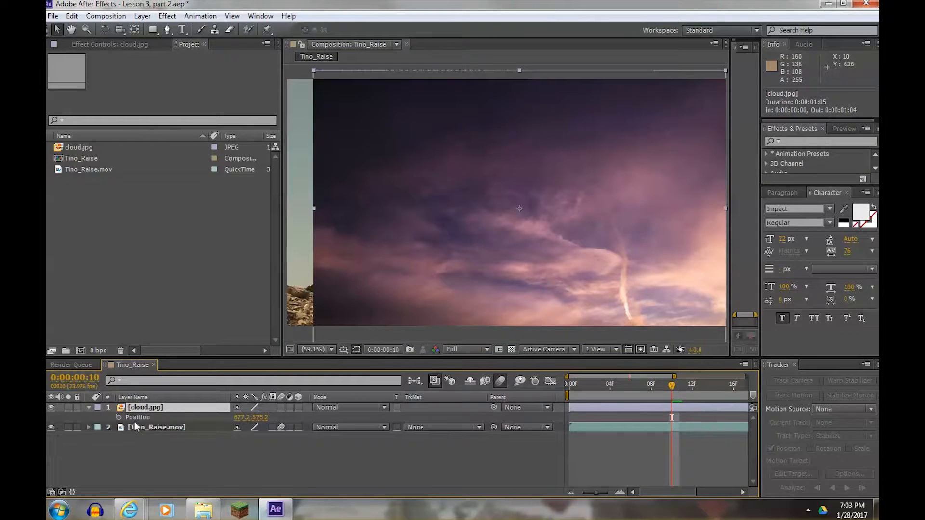
drag(508, 212, 451, 171)
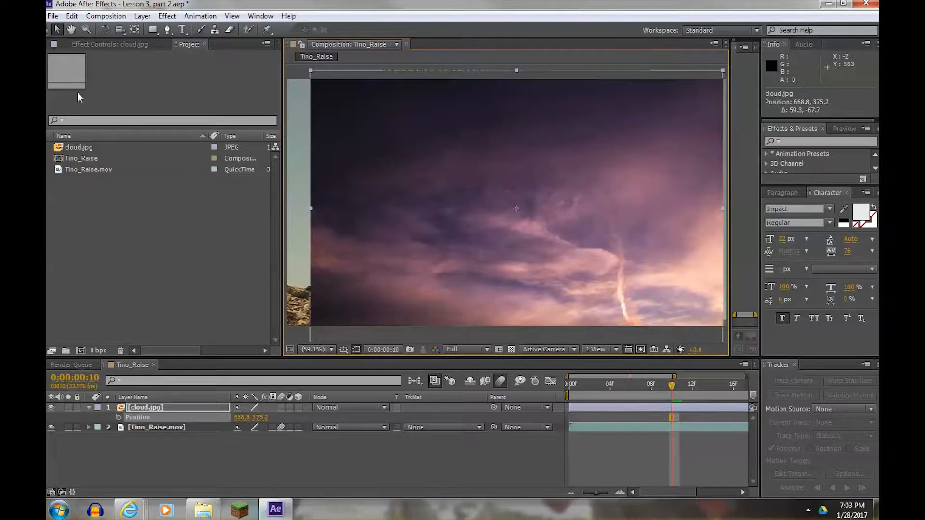
- Examine the composition view by panning it, magnifying it to 400%, fitting it back to the viewer and panning again
click(71, 29)
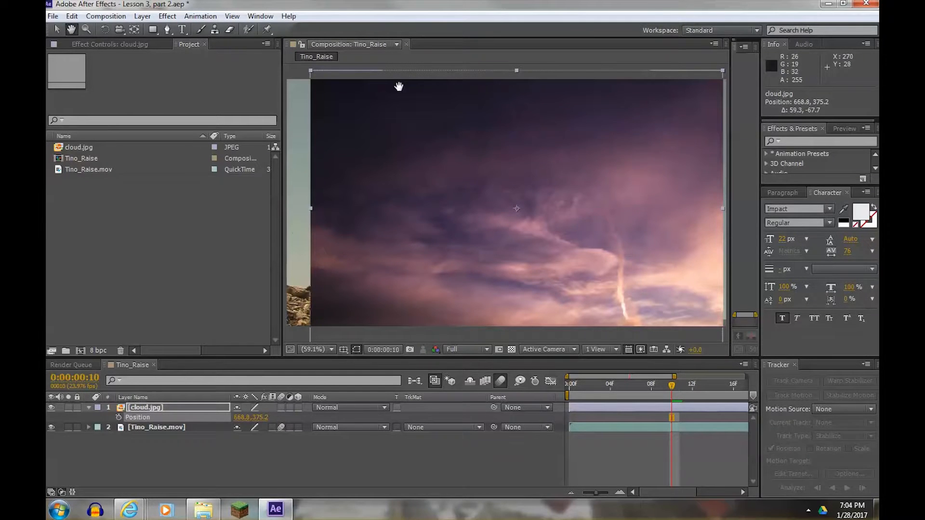
drag(591, 147, 532, 253)
drag(455, 248, 471, 151)
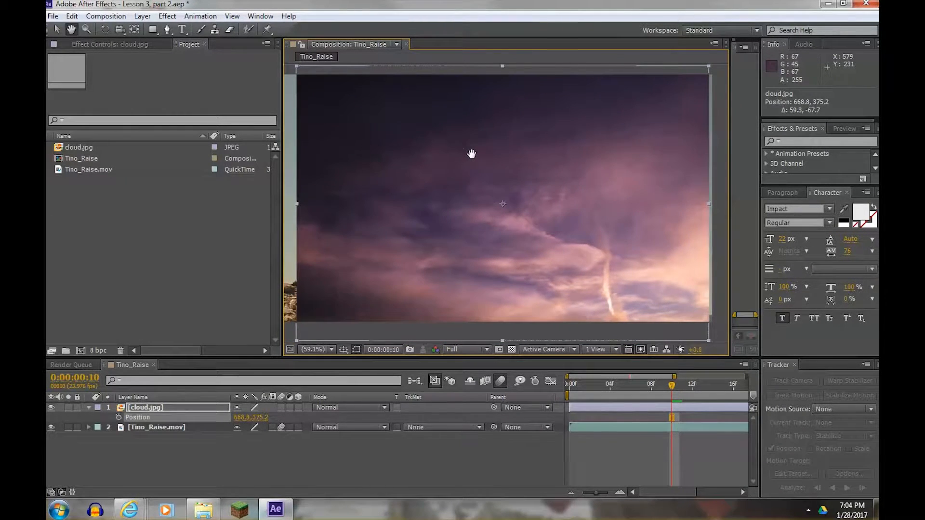
click(85, 31)
click(446, 187)
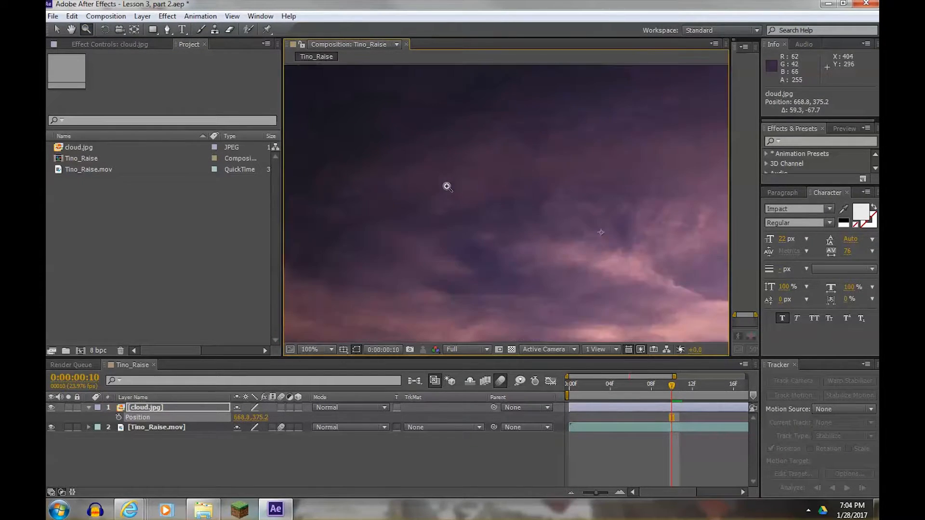
click(447, 187)
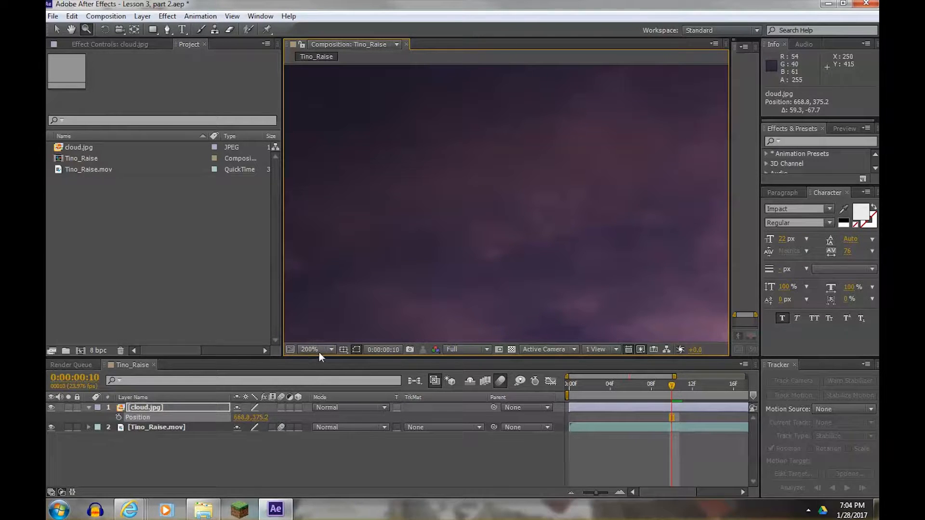
click(408, 225)
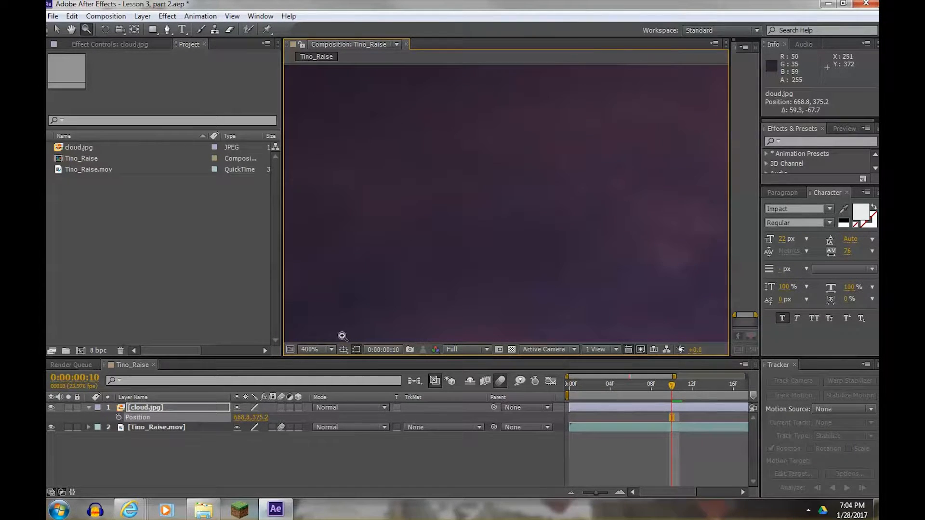
click(332, 349)
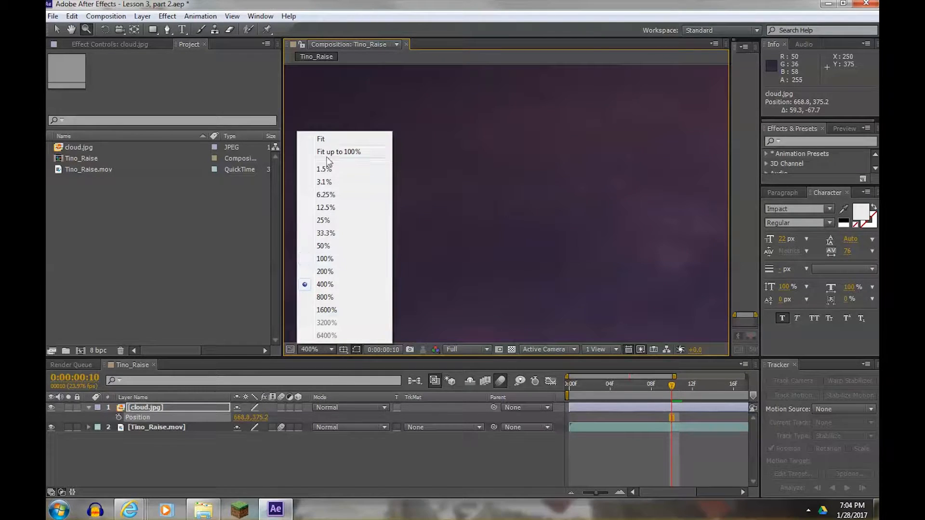
click(321, 139)
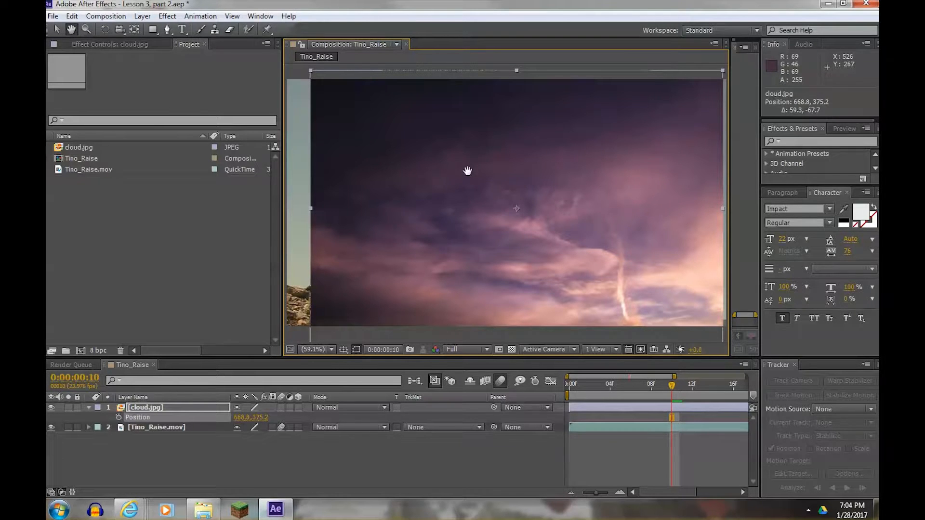
key(h)
mouse_move(560, 206)
mouse_down()
mouse_move(548, 198)
mouse_move(562, 200)
mouse_up()
key(z)
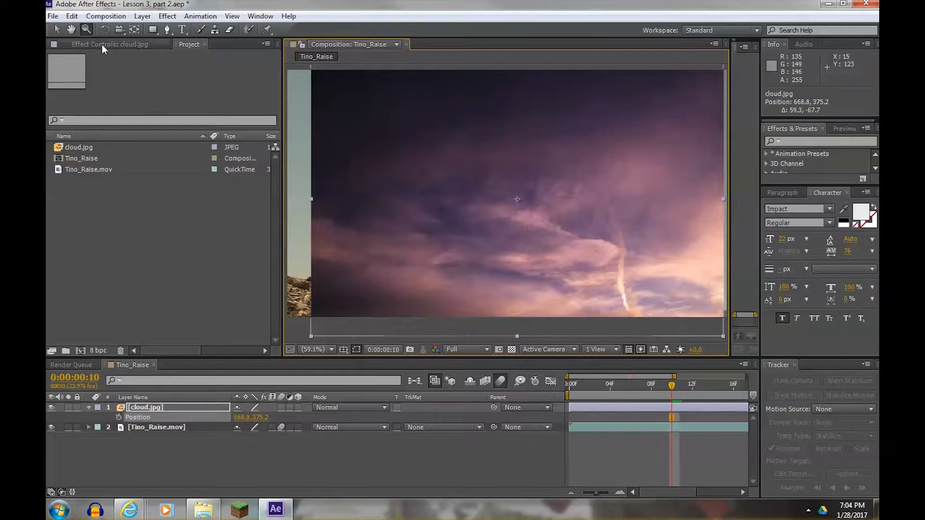
- Try rotating the cloud.jpg layer to about -62.5° and the Tino_Raise.mov layer to about -14.8°, and undo both rotations
click(102, 29)
drag(392, 143, 377, 245)
drag(550, 267, 419, 196)
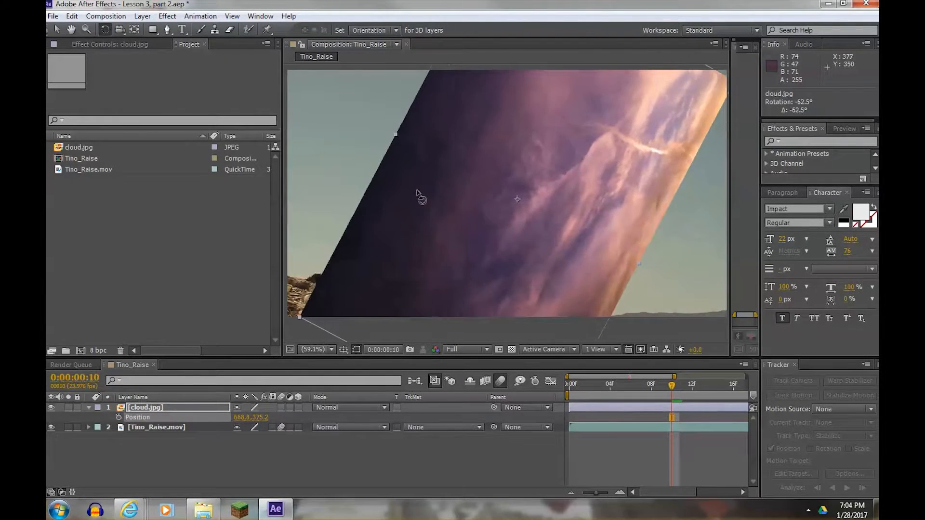
click(159, 428)
drag(331, 124, 312, 172)
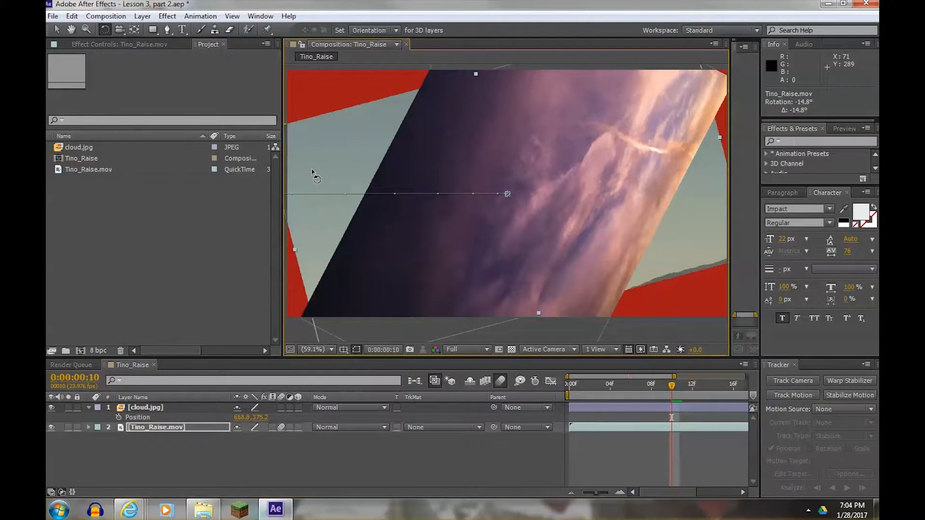
key(ctrl+z)
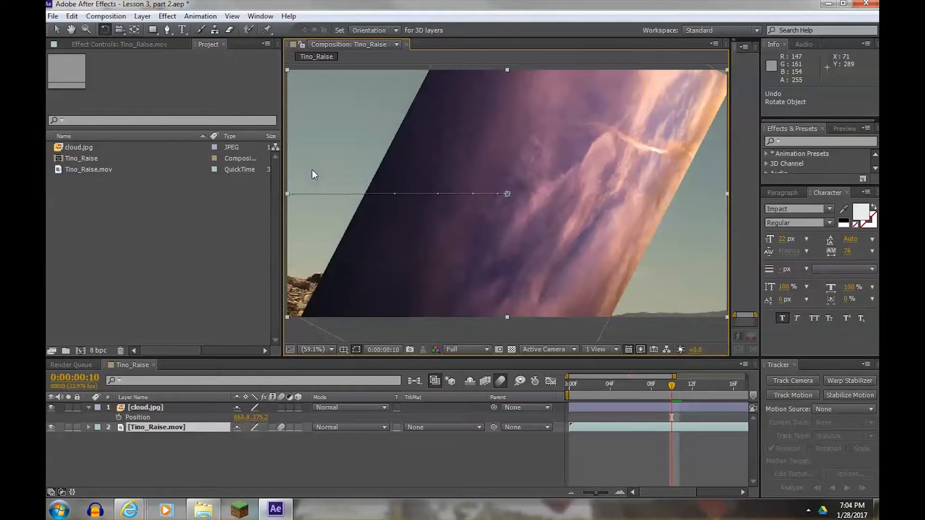
key(ctrl+z)
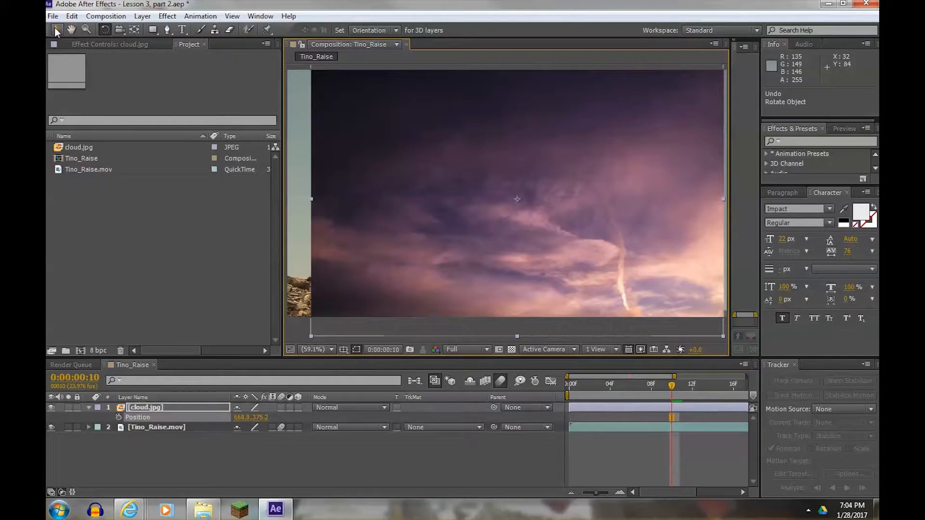
click(71, 29)
drag(517, 200, 492, 198)
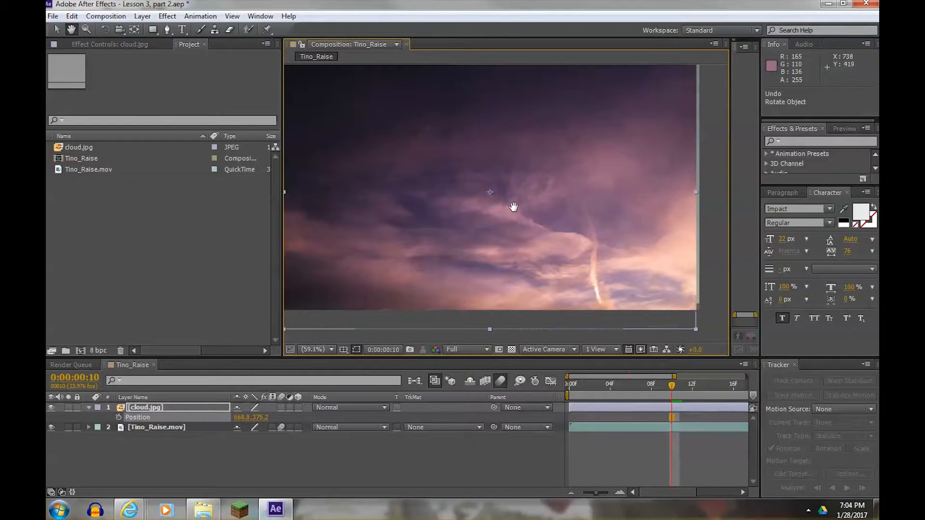
drag(436, 171, 452, 189)
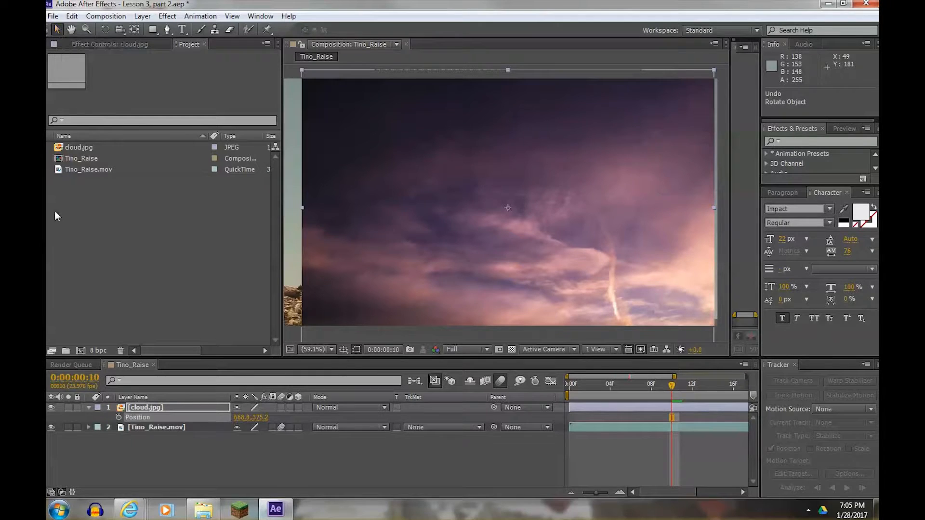
- Scale the cloud.jpg layer down to 51% and move it freehand to about 929.5, 261.8
click(154, 407)
mouse_move(154, 407)
mouse_down()
mouse_move(154, 440)
mouse_move(158, 408)
mouse_up()
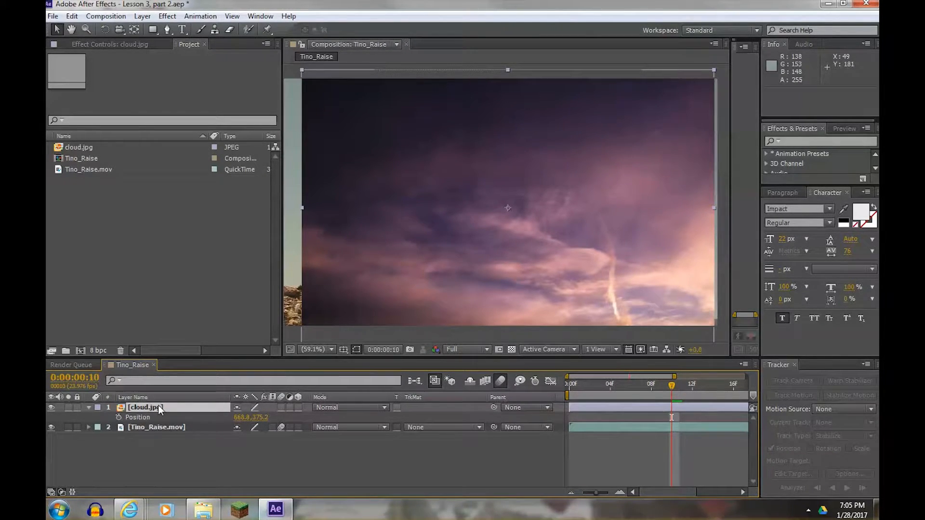
click(156, 408)
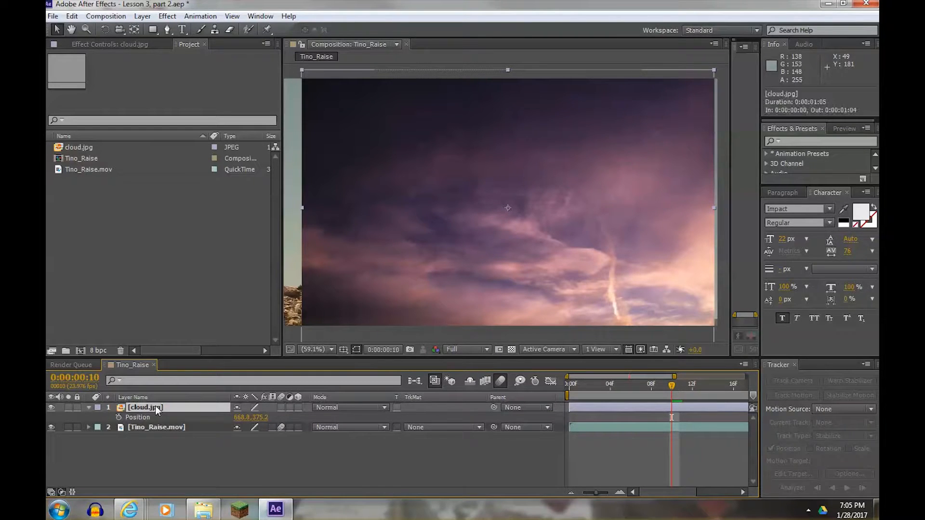
key(s)
drag(258, 417, 230, 418)
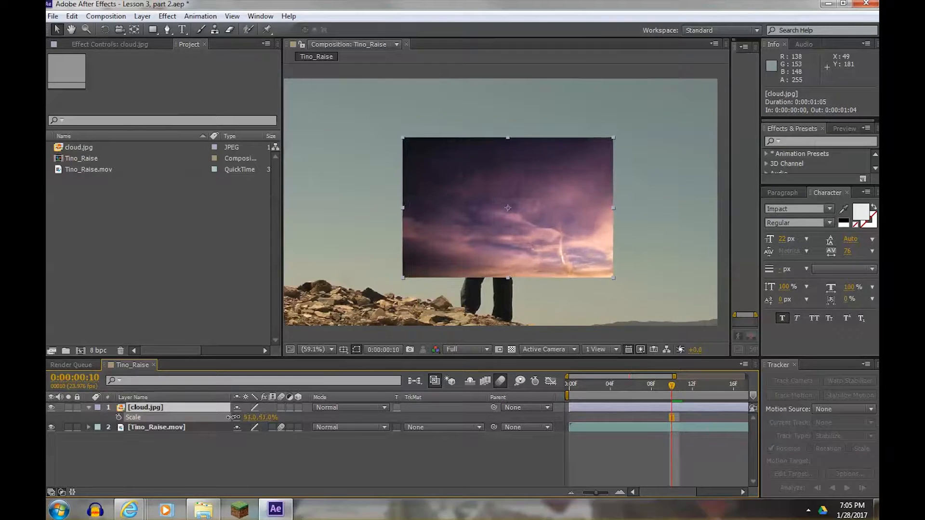
drag(504, 182, 593, 142)
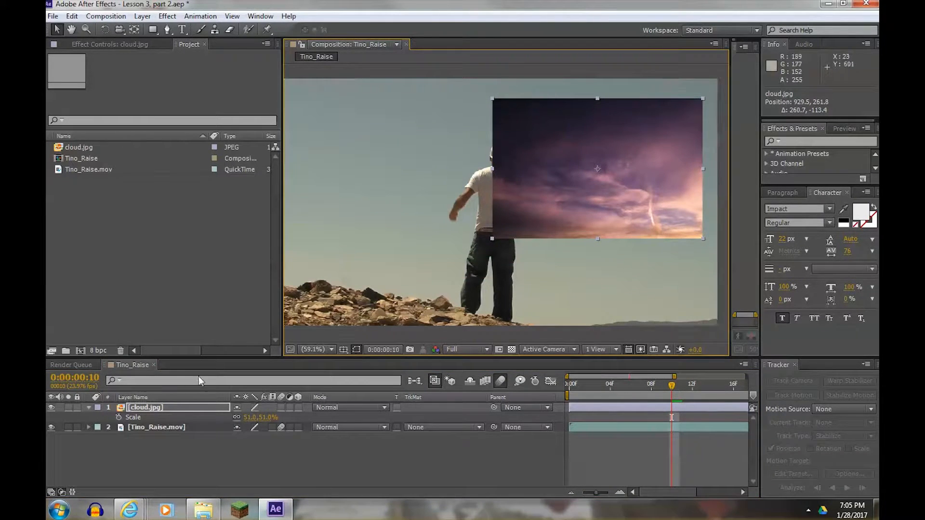
- Scale the Tino_Raise.mov layer down to 45%, reveal its Position property and move it freehand to about 401.3, 487.0
click(144, 427)
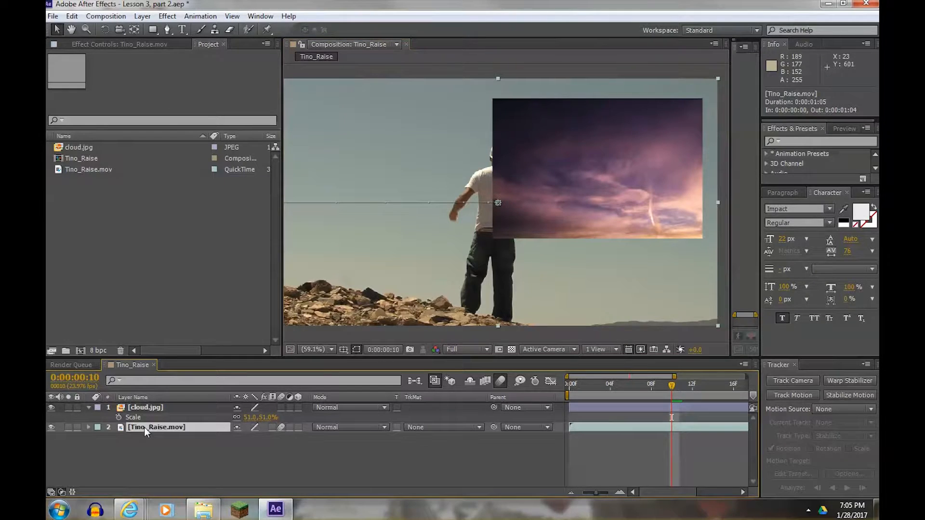
key(s)
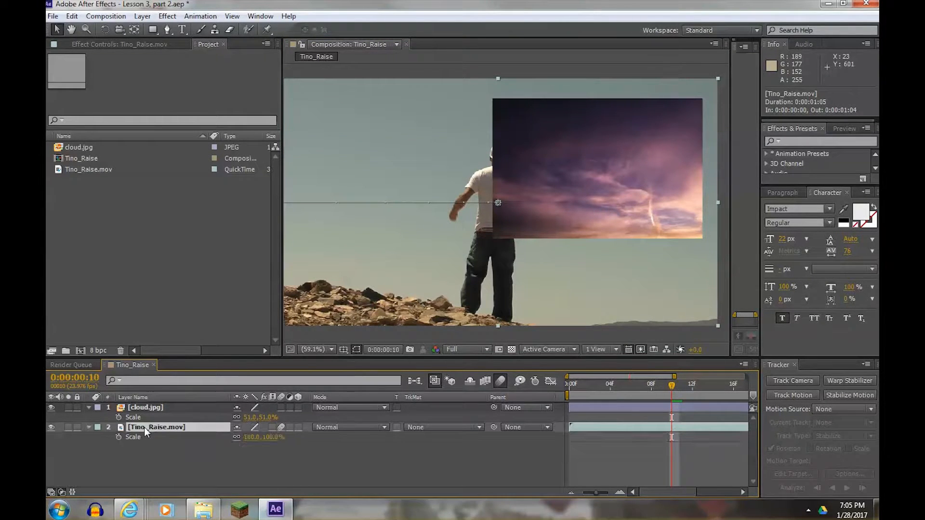
drag(256, 441, 232, 449)
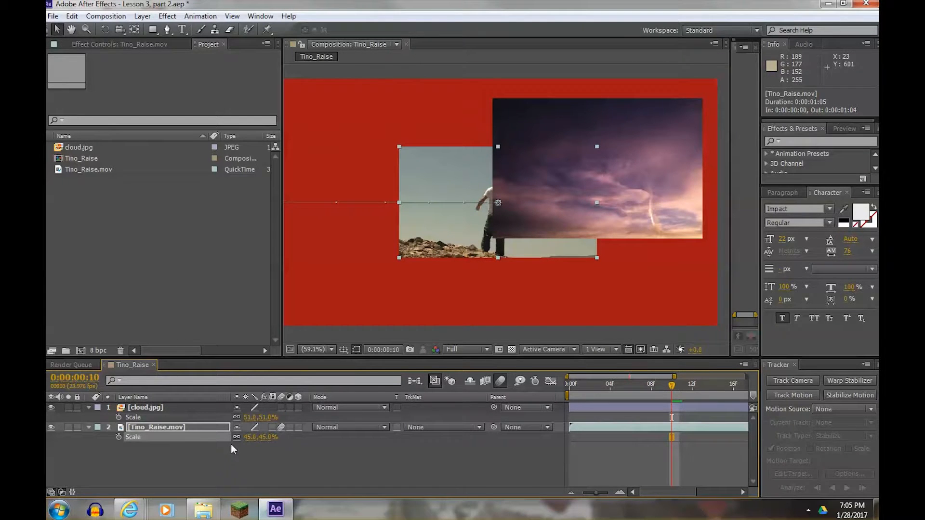
key(p)
drag(420, 238, 366, 281)
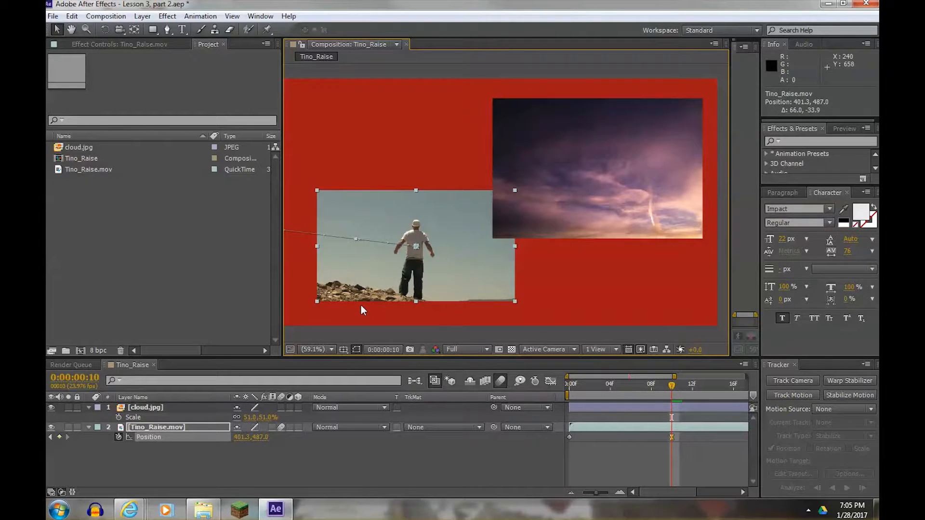
- Toggle the composition's transparency grid on and off, and set the preview resolution to Third
click(513, 351)
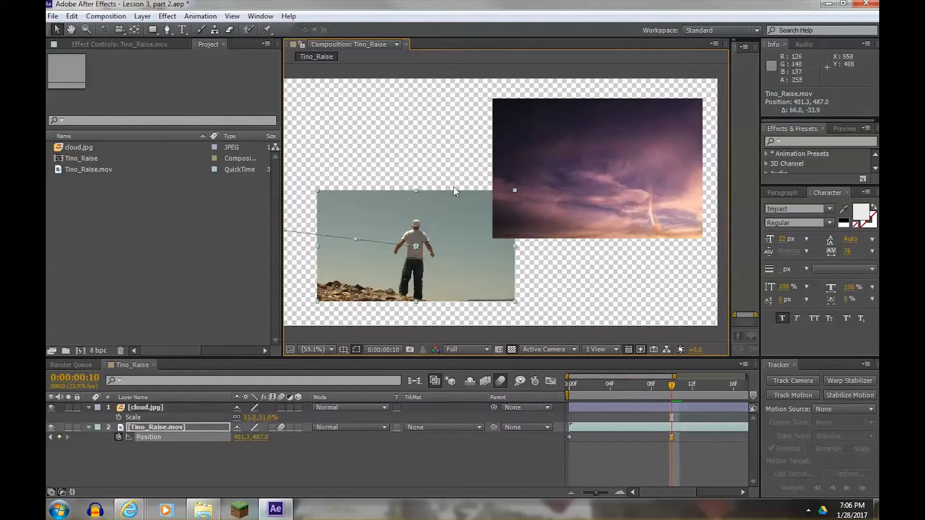
click(510, 349)
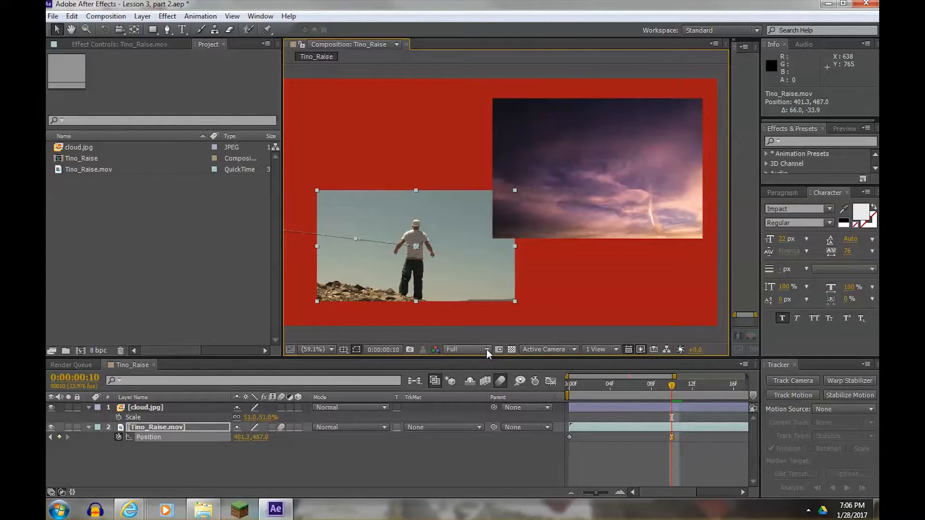
click(486, 351)
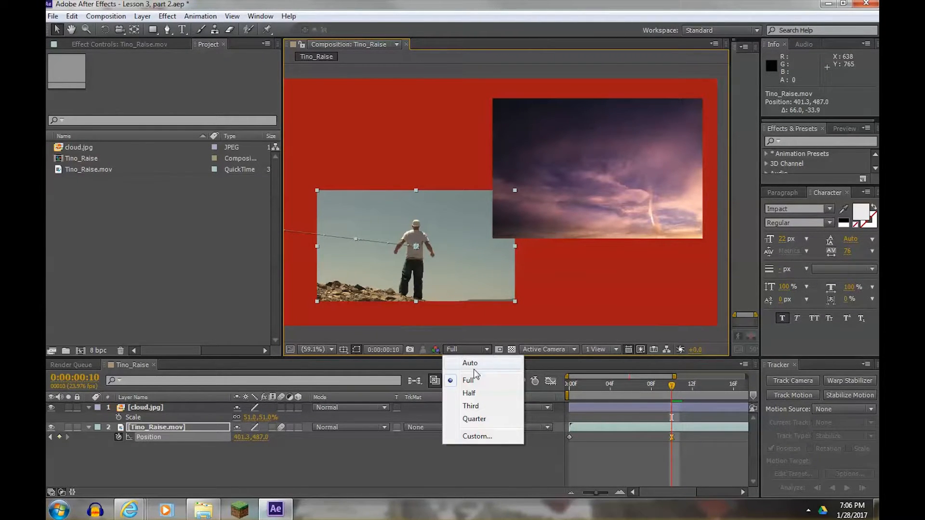
click(468, 406)
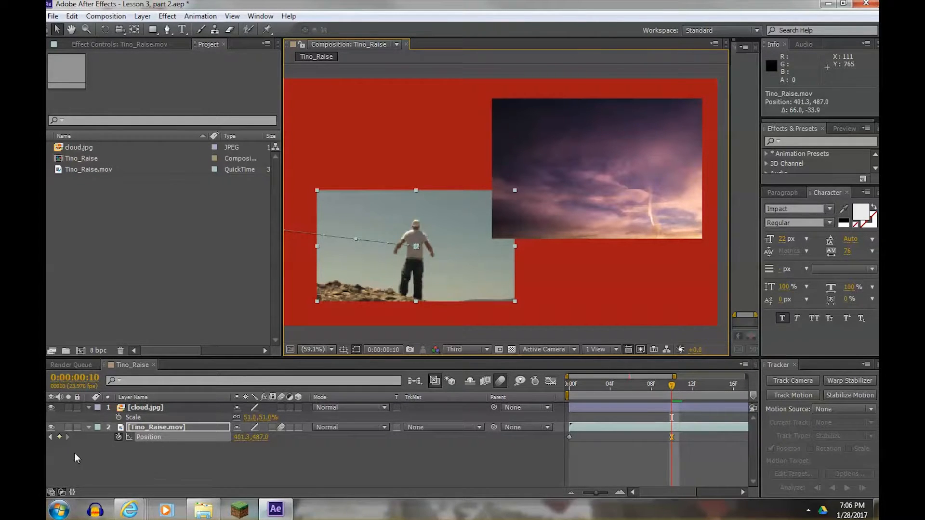
- Solo the cloud.jpg layer, add Tino_Raise.mov to the solo, and turn soloing off for both layers
click(68, 408)
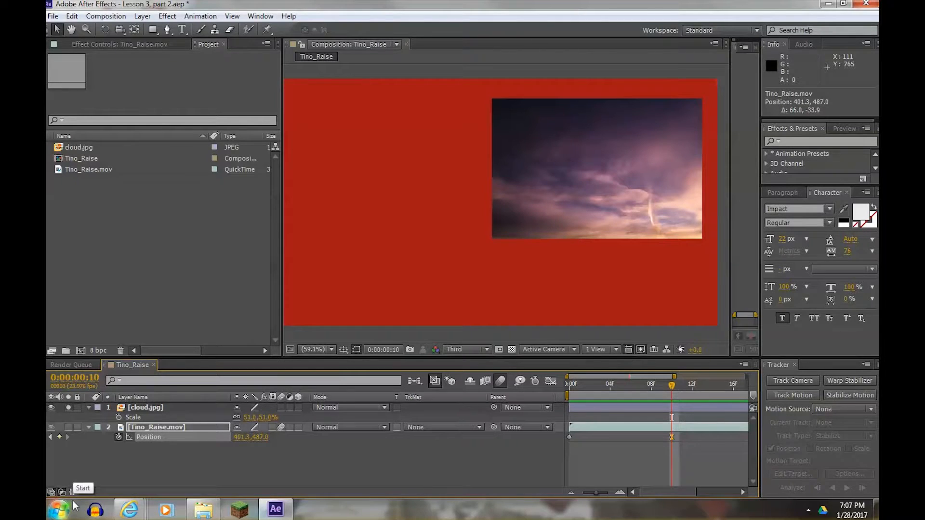
click(68, 427)
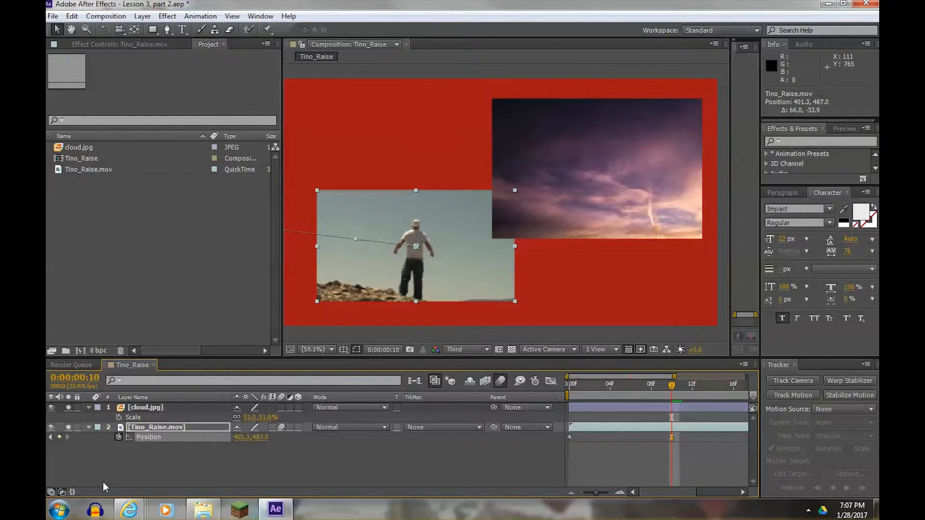
click(68, 427)
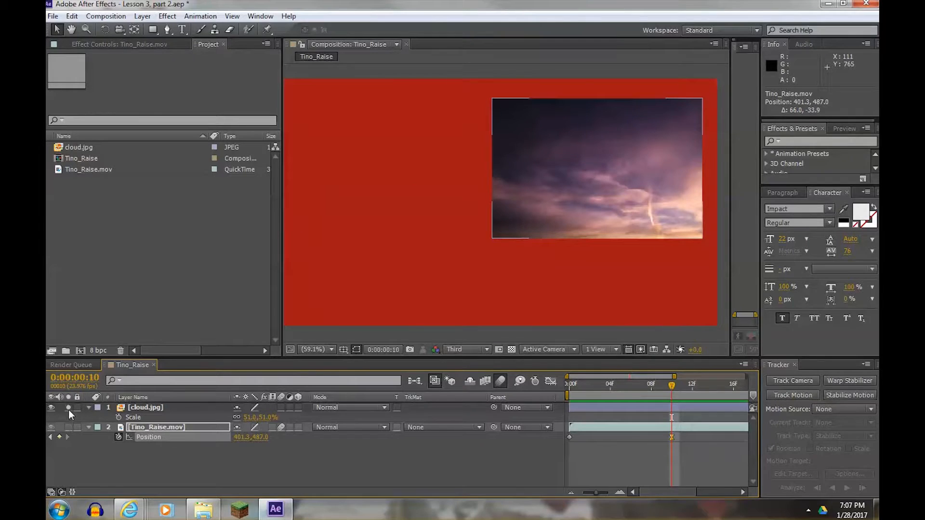
click(69, 408)
- Hide and show the cloud.jpg layer several times, leaving it visible
click(51, 407)
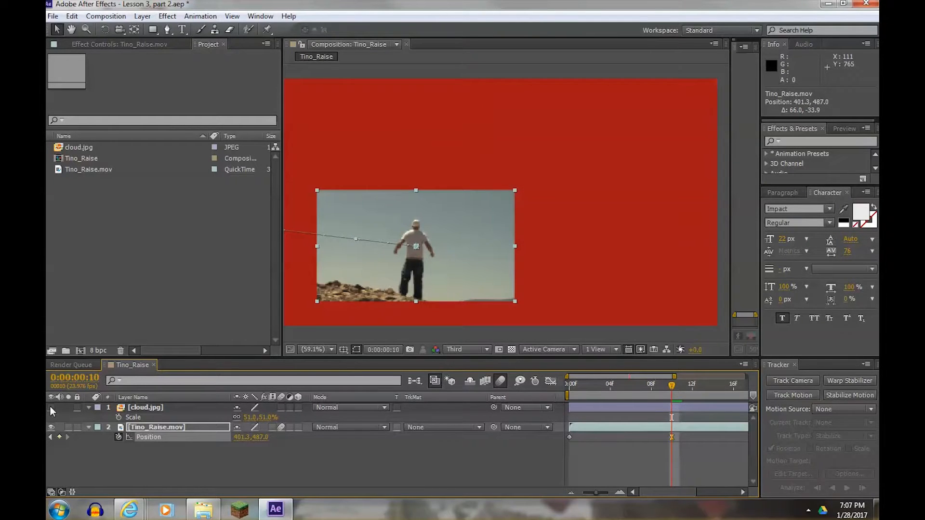
click(51, 408)
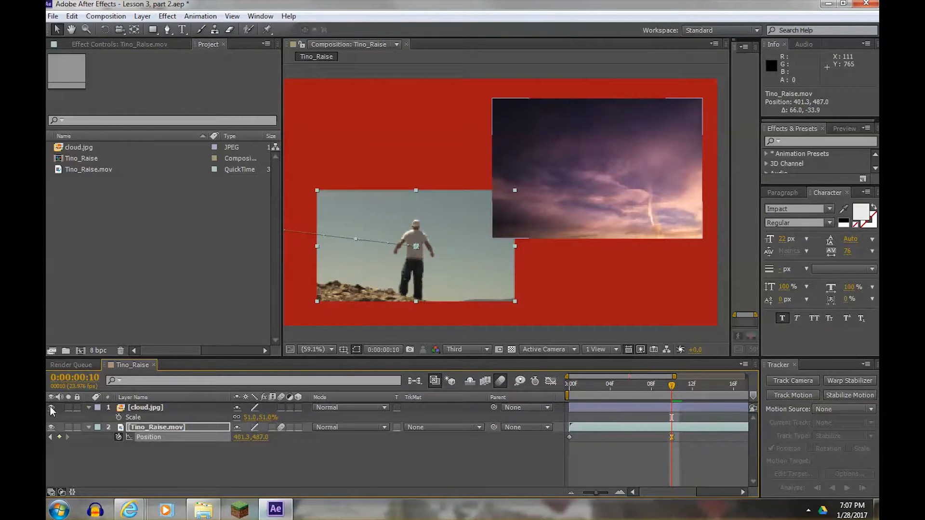
click(51, 408)
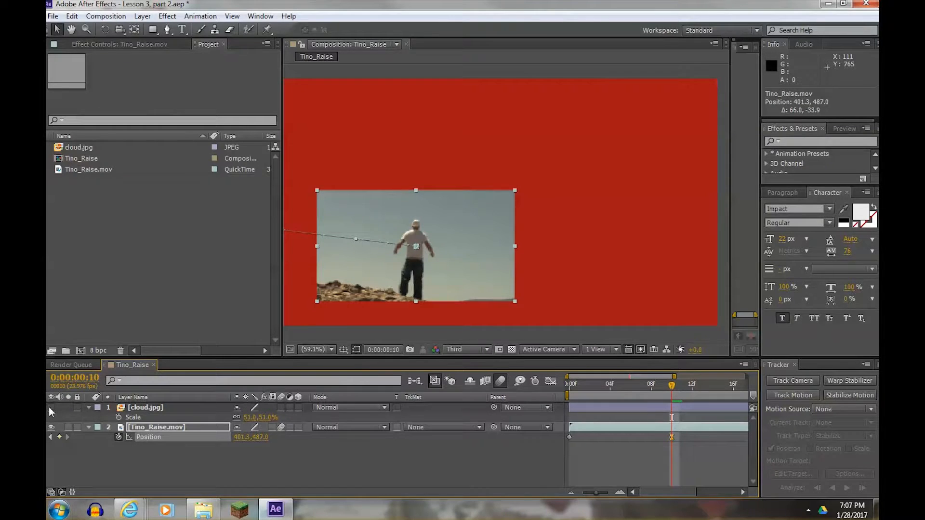
click(51, 408)
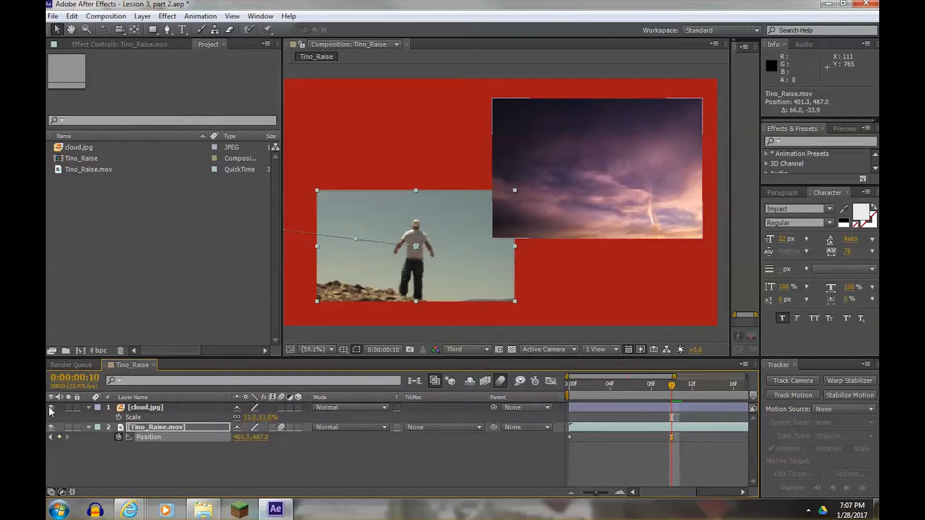
click(51, 408)
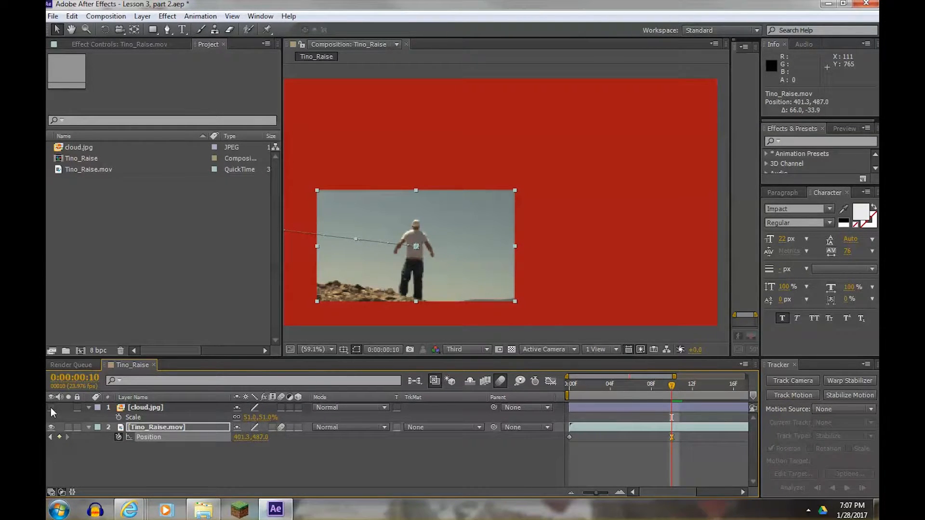
click(51, 408)
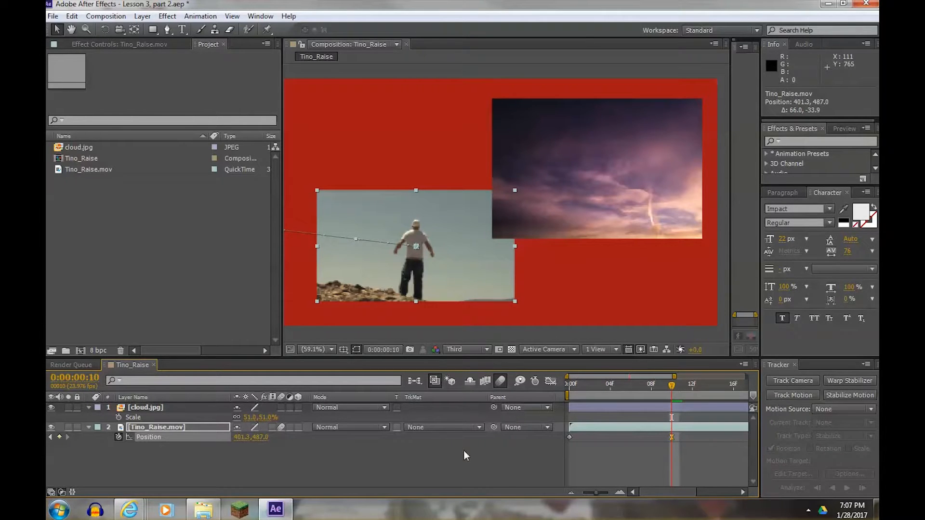
- Toggle the timeline's layer switches and modes columns off and on, leaving both sets displayed
click(61, 492)
click(62, 492)
click(51, 492)
click(62, 493)
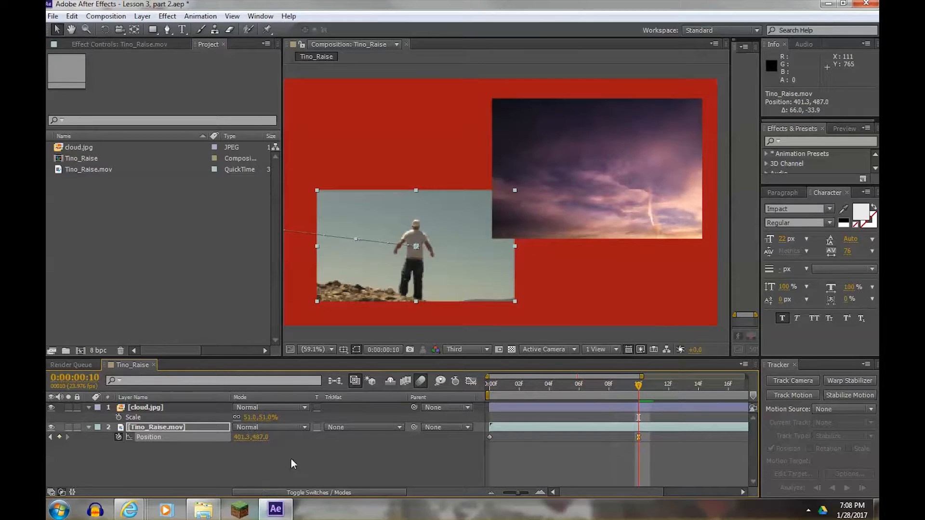
click(299, 493)
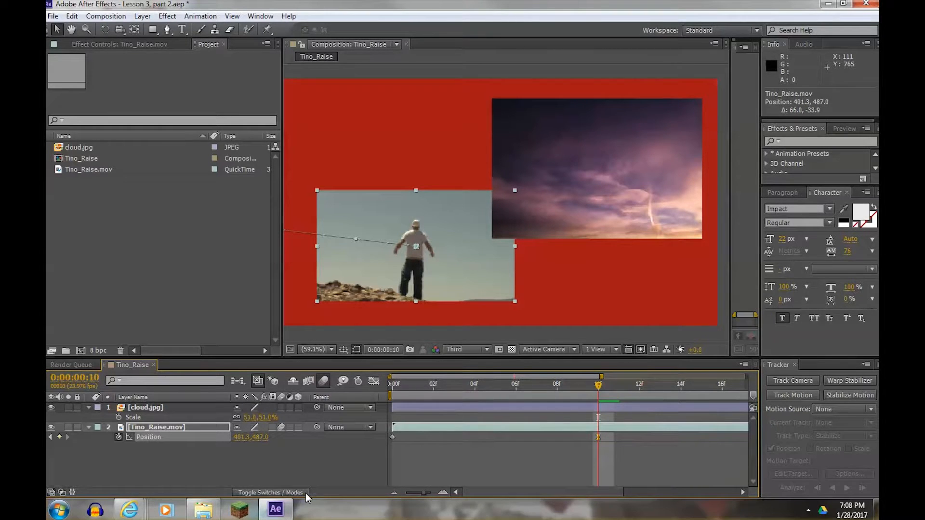
click(61, 492)
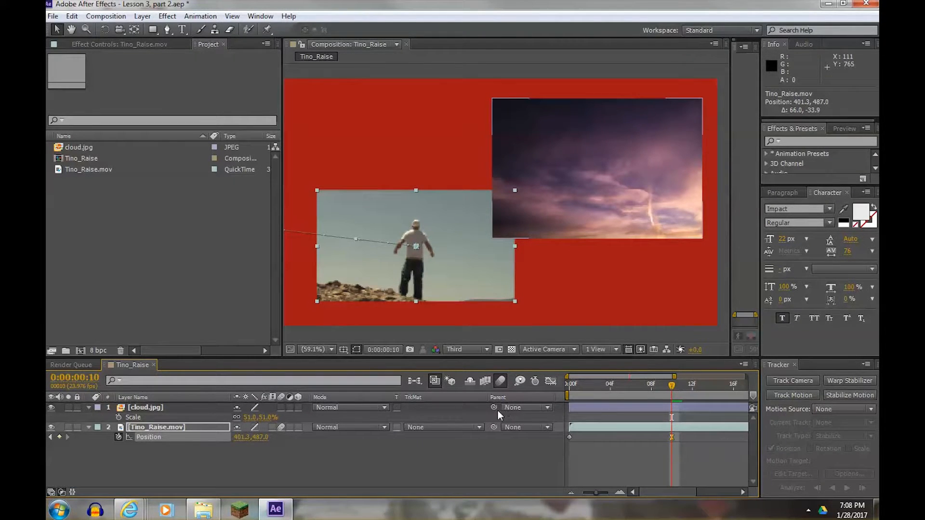
- Parent the cloud.jpg layer to Tino_Raise.mov and shift the parent layer's position to 358.3, 487.0
drag(493, 407, 158, 427)
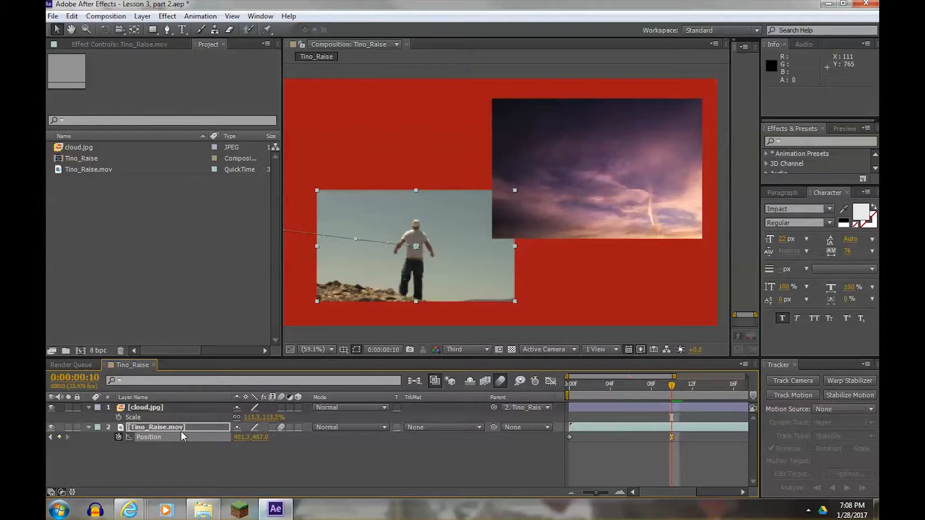
click(547, 407)
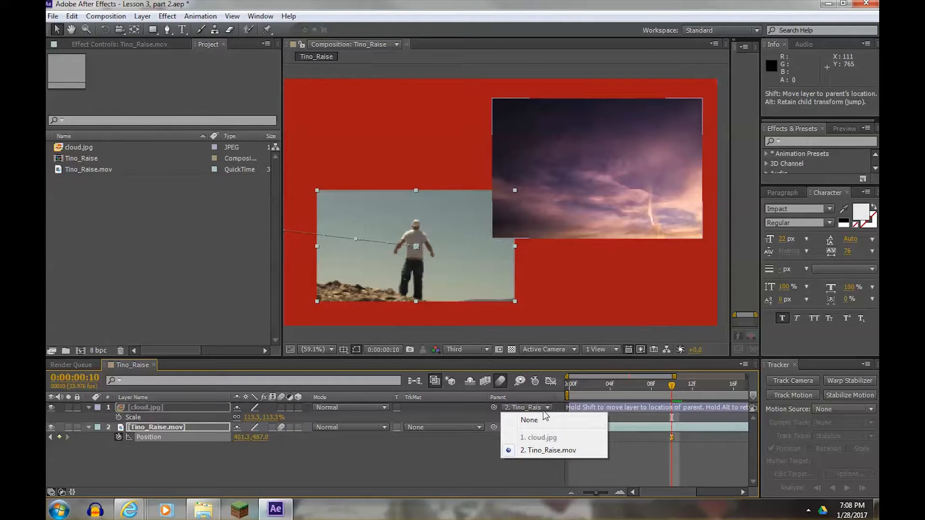
click(490, 407)
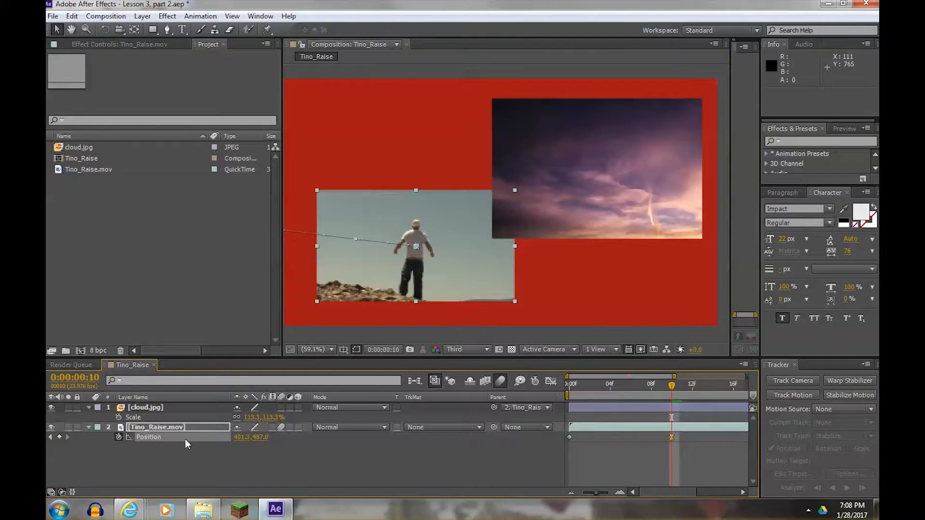
mouse_move(245, 444)
mouse_down()
mouse_move(215, 442)
mouse_move(249, 432)
mouse_move(328, 438)
mouse_move(229, 451)
mouse_up()
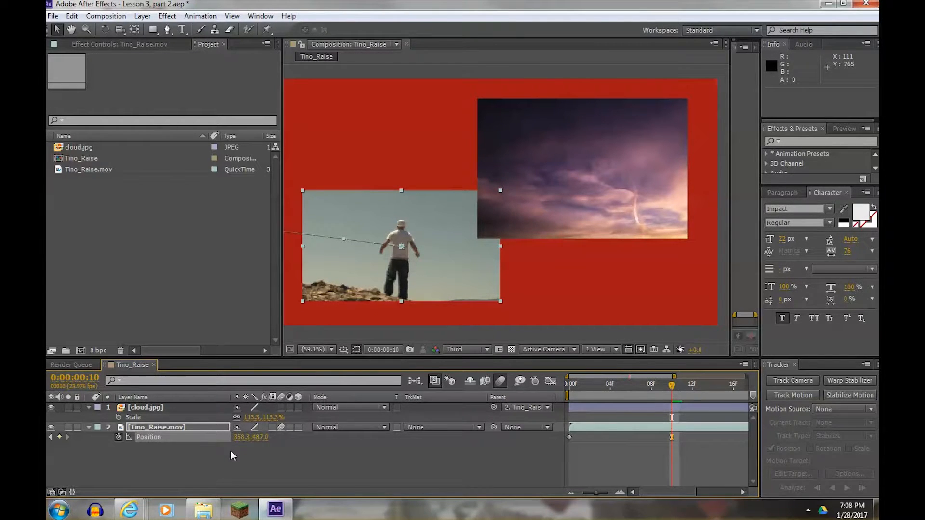
click(234, 464)
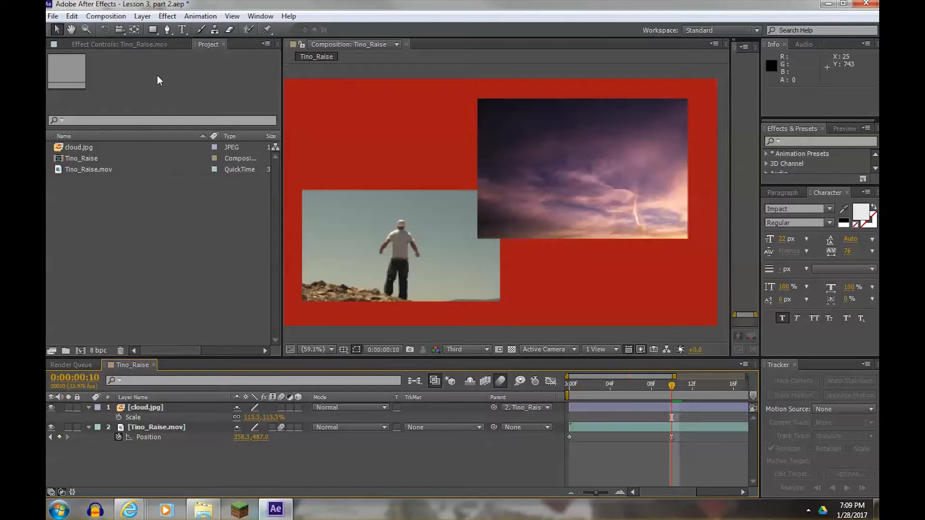
- Add a new adjustment layer above the other layers in the Tino_Raise composition
click(142, 17)
mouse_move(153, 30)
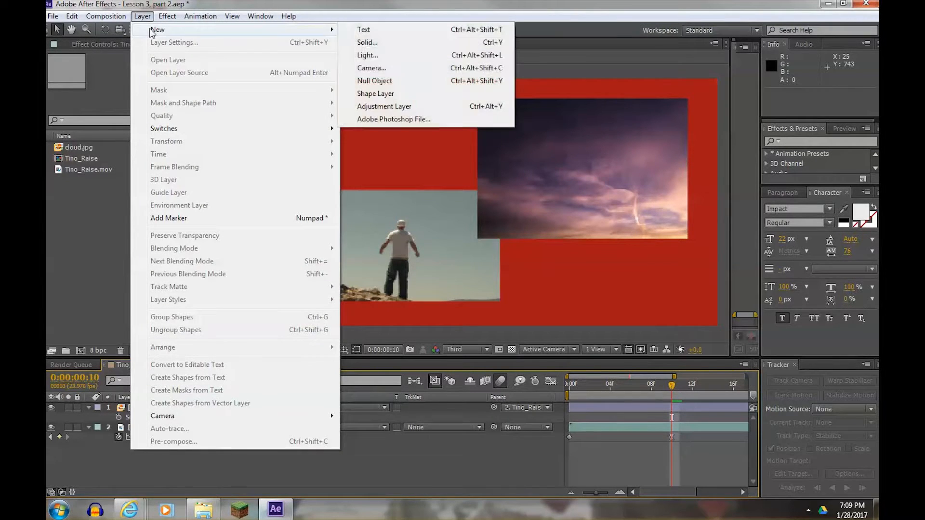
click(374, 107)
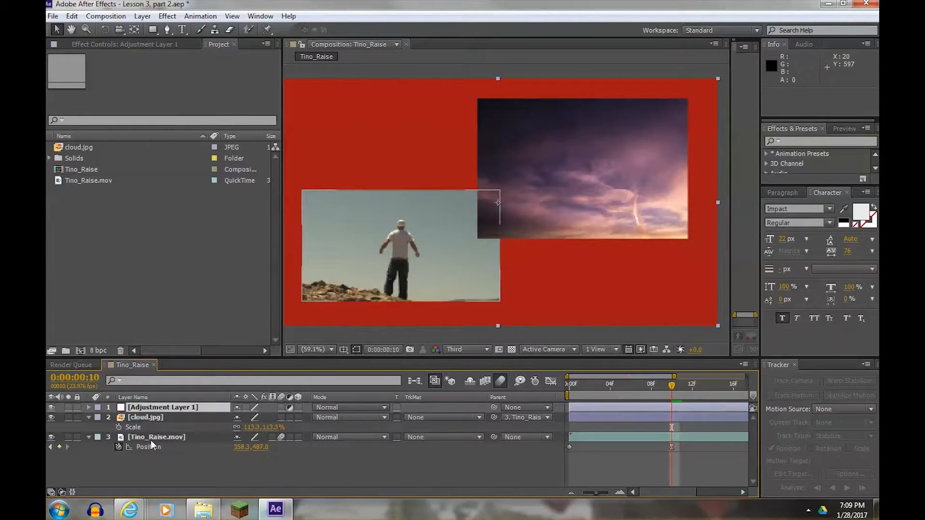
- Apply the Fast Blur effect to the adjustment layer
click(149, 409)
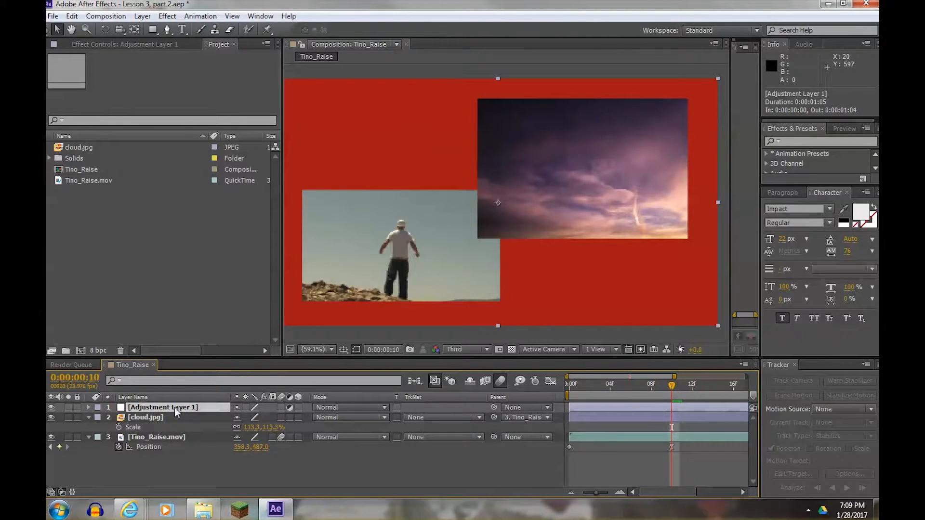
click(167, 16)
mouse_move(195, 100)
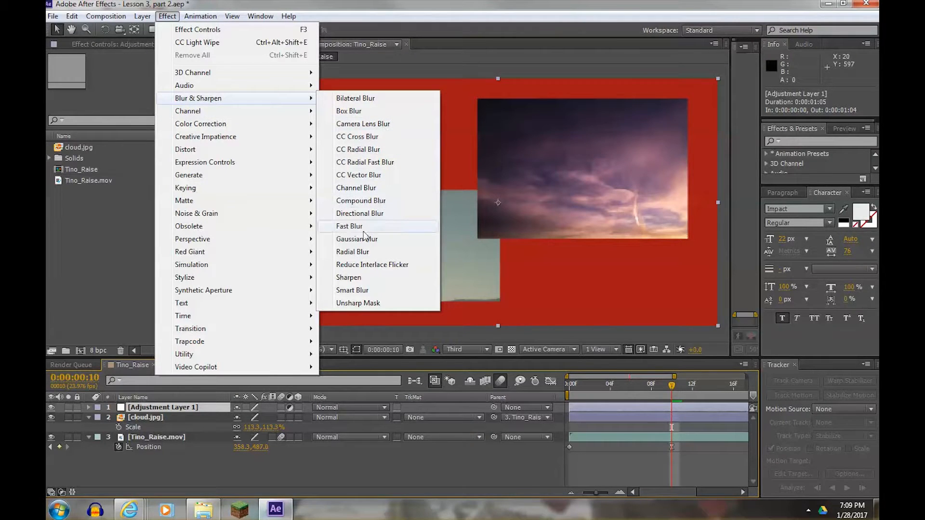
click(347, 226)
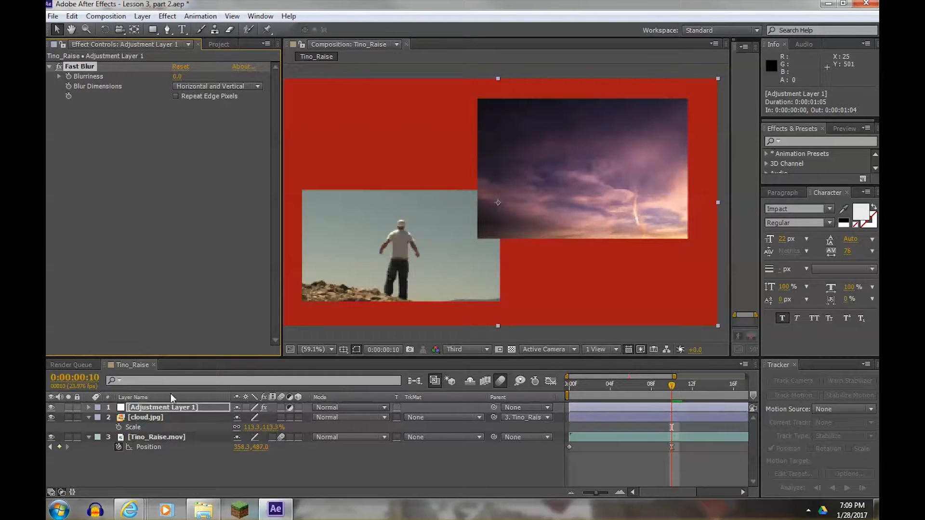
click(166, 407)
click(110, 74)
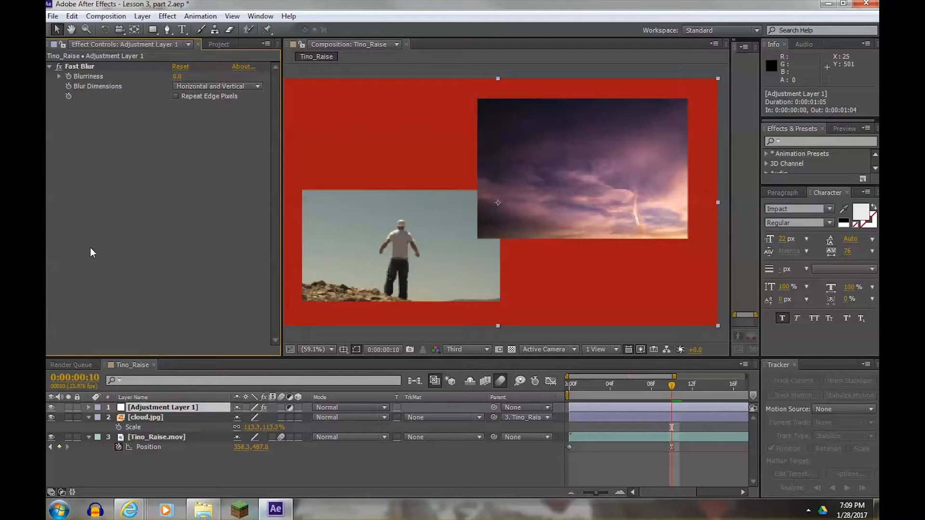
- Expand and collapse the adjustment layer's Effects group in the timeline, and set its Fast Blur blurriness to 44
click(88, 404)
click(89, 408)
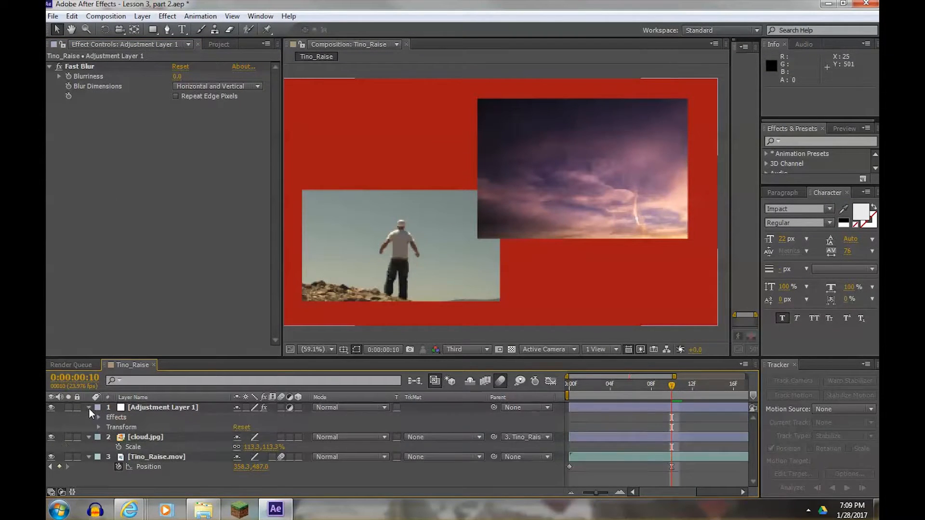
click(96, 415)
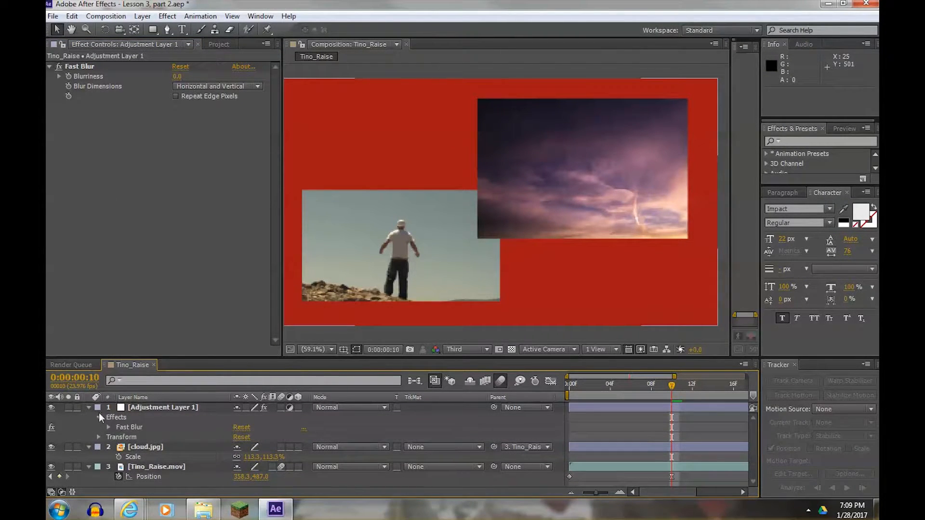
click(88, 408)
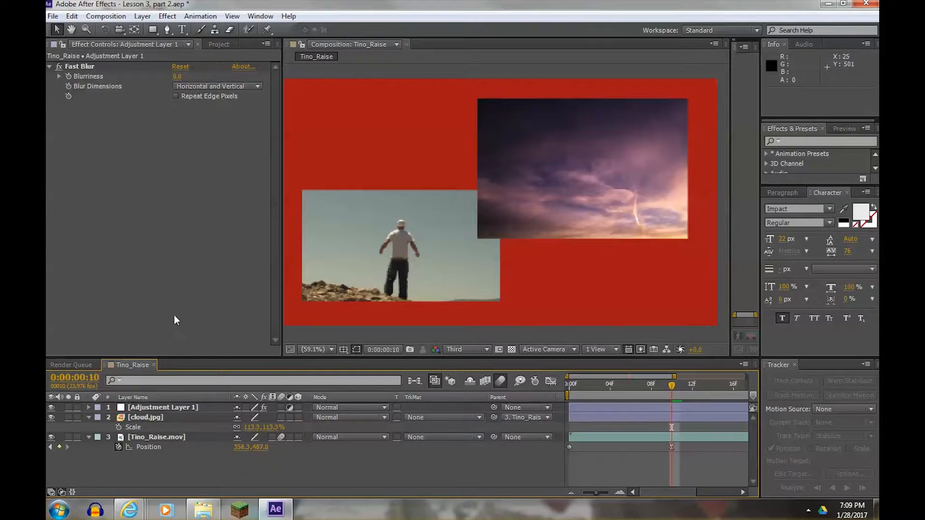
click(166, 407)
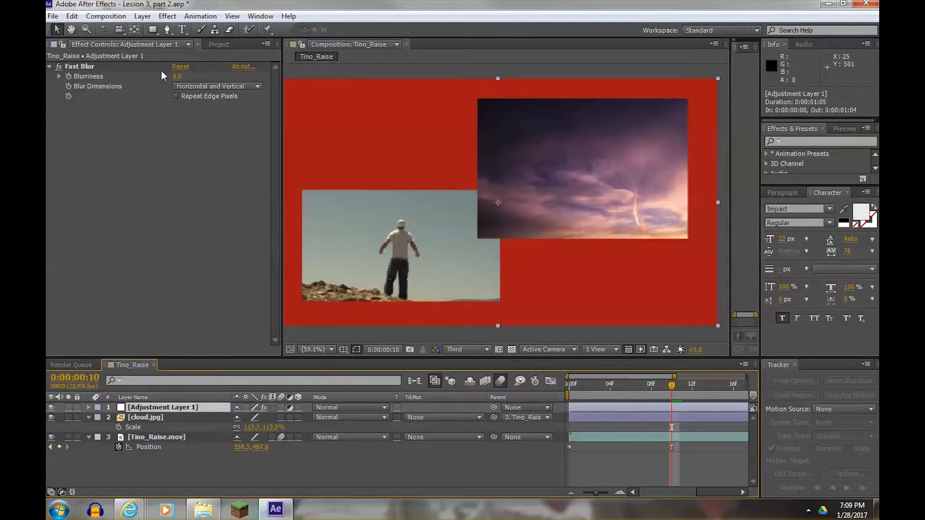
drag(174, 77, 199, 76)
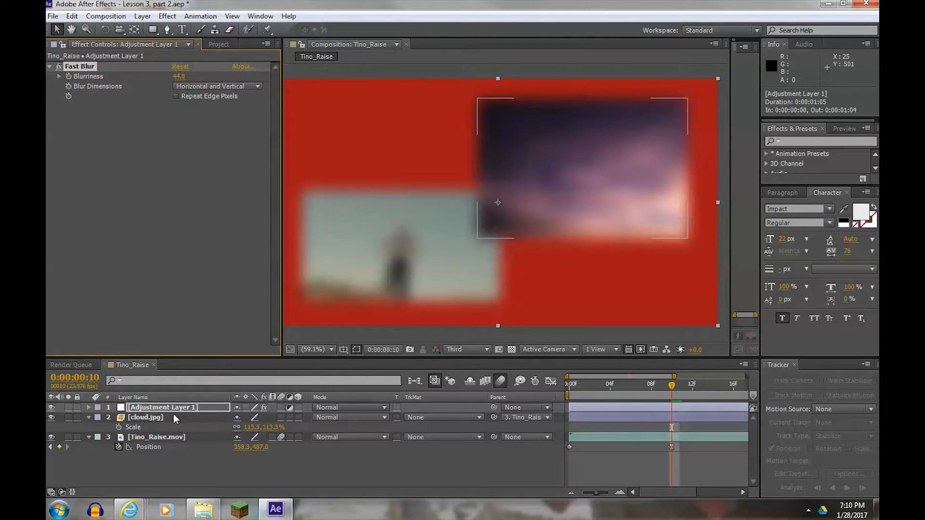
- Move the adjustment layer below cloud.jpg and back to the top of the stack to compare which layers get blurred
drag(162, 405, 160, 430)
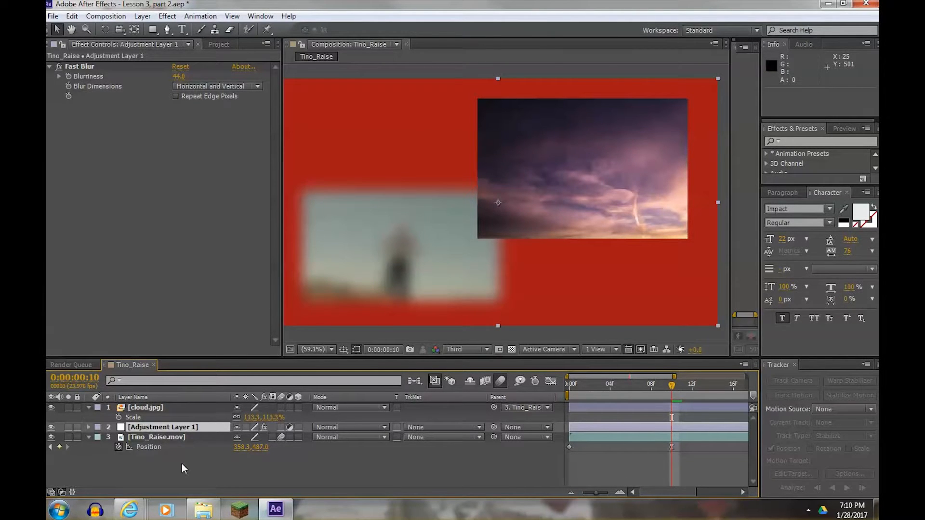
drag(163, 427, 163, 405)
click(143, 418)
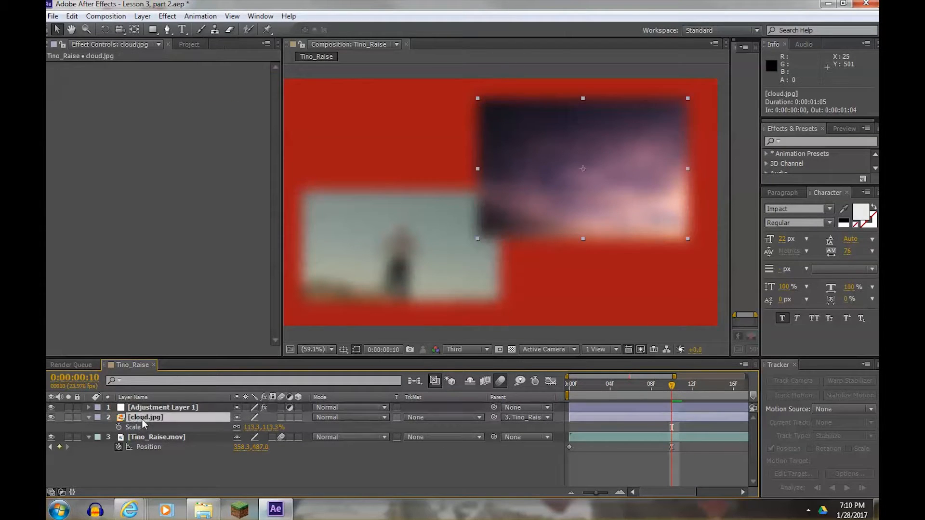
click(144, 439)
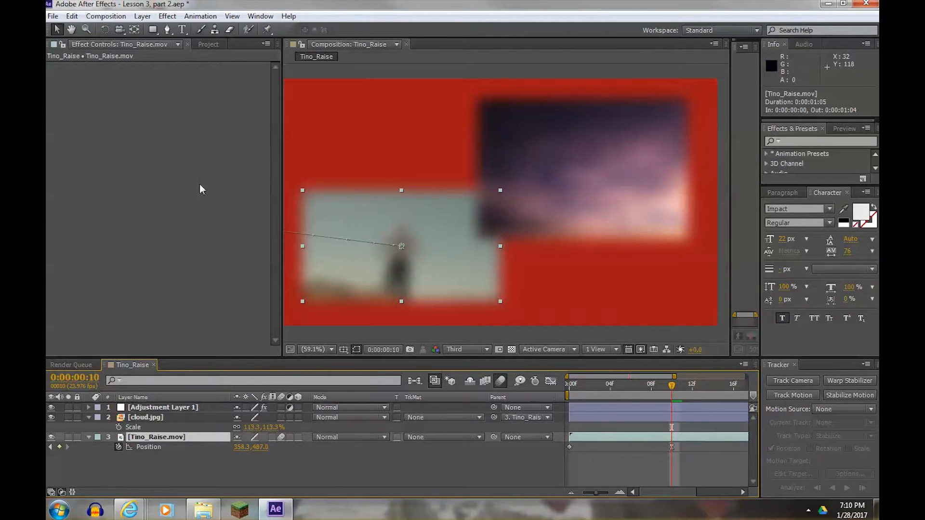
- Apply the Curves effect to the adjustment layer and bend its RGB curve into a steep S shape for stronger contrast
click(171, 407)
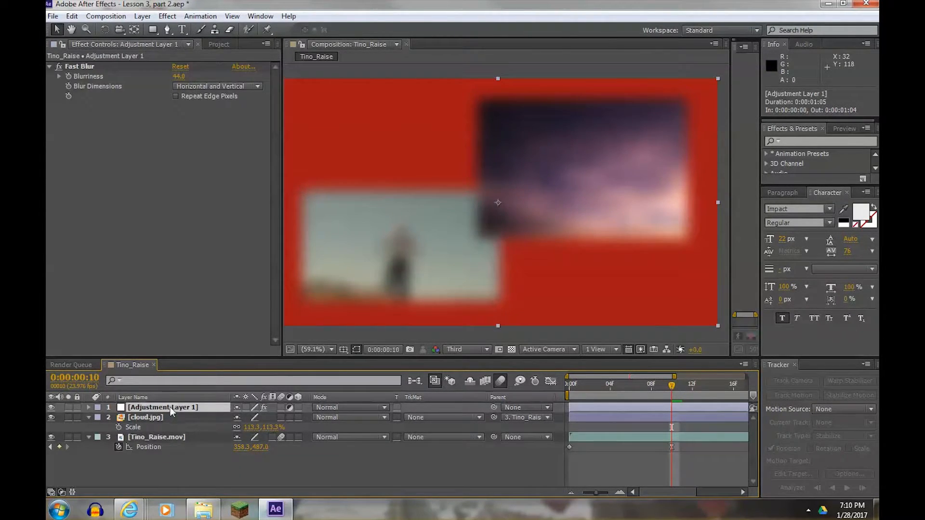
click(167, 15)
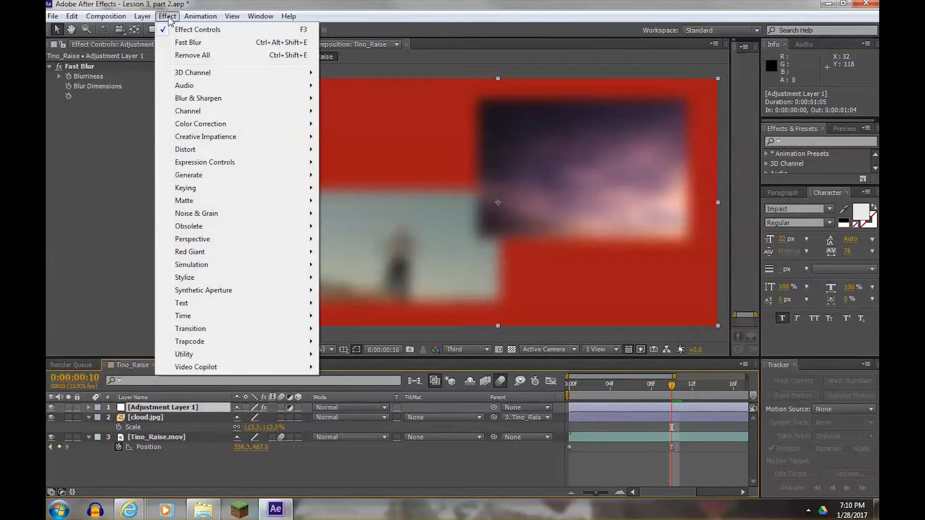
mouse_move(250, 124)
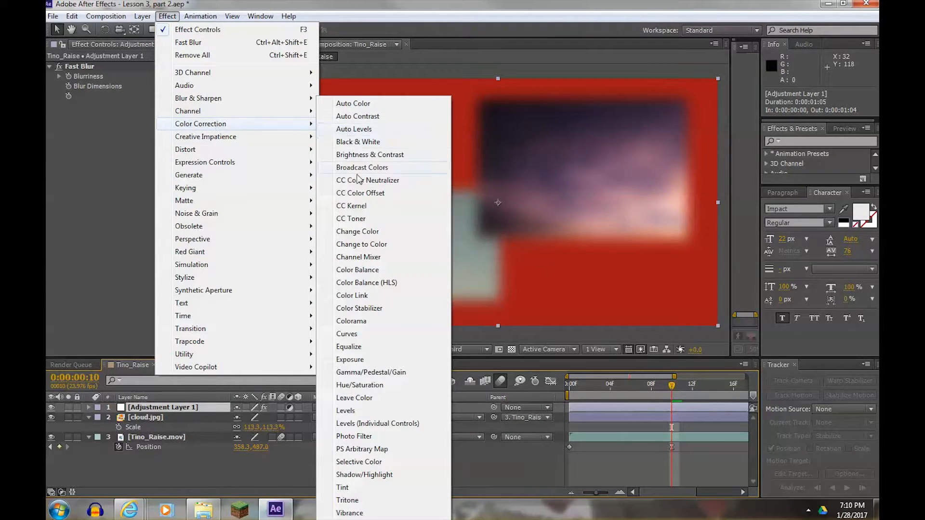
click(349, 334)
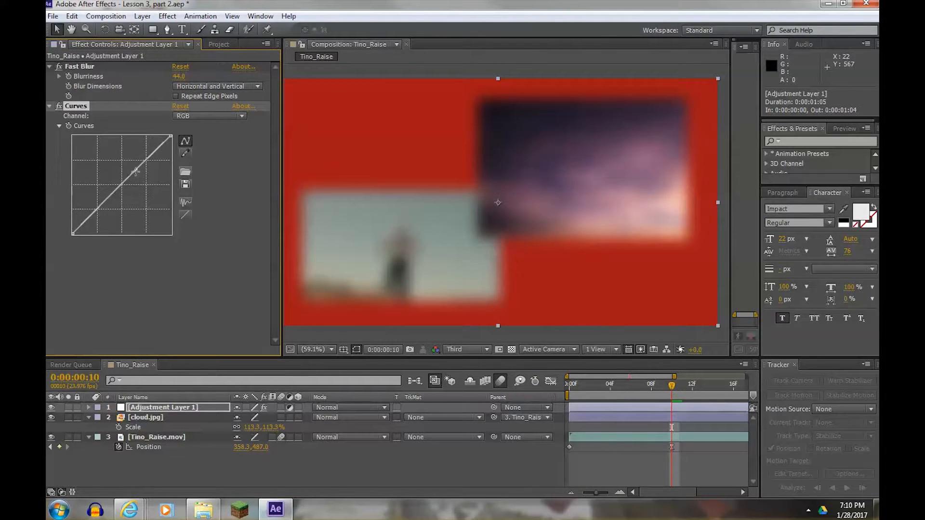
drag(135, 169, 131, 155)
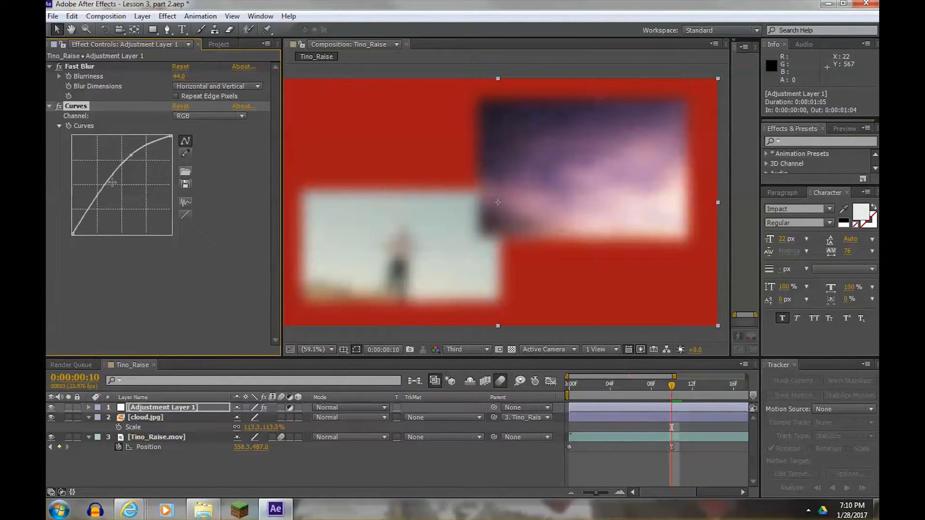
drag(96, 195, 106, 213)
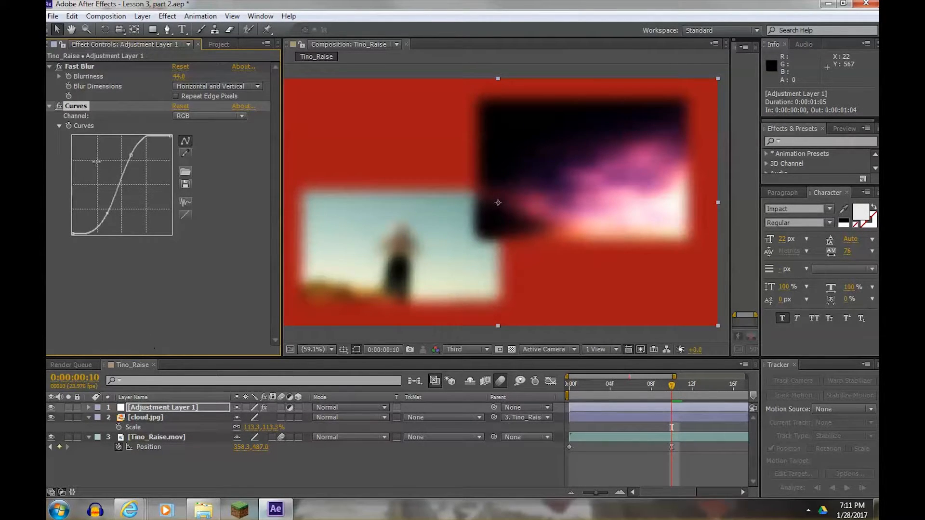
- Delete the Curves effect from the adjustment layer, and the adjustment layer itself
key(Delete)
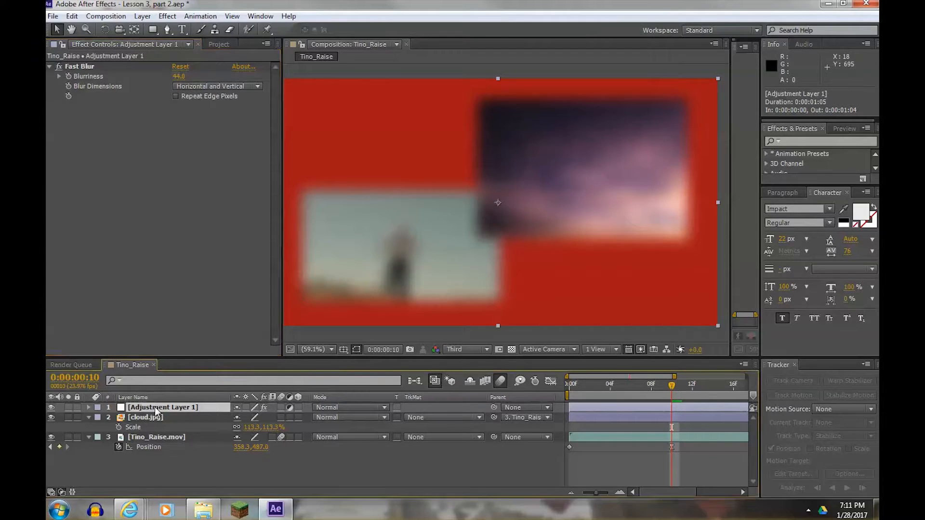
key(Delete)
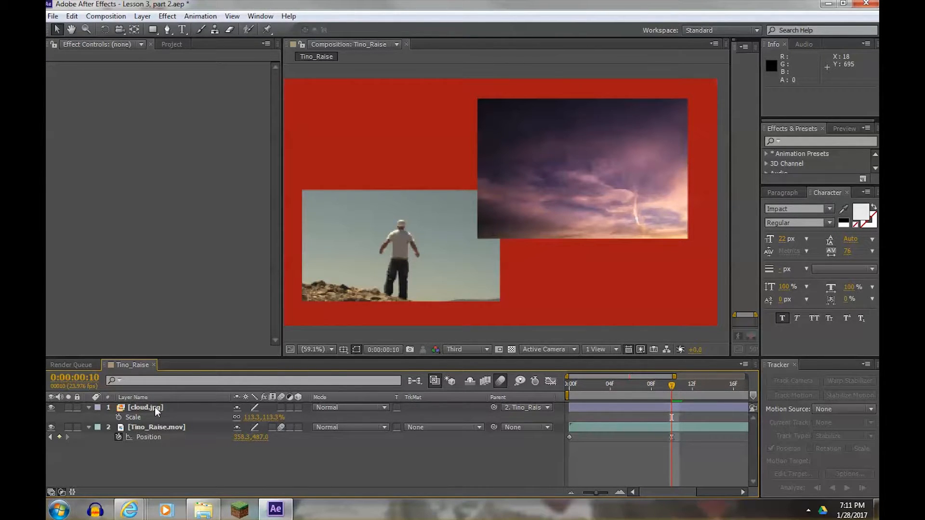
- Delete the cloud.jpg layer, move Tino_Raise.mov to position 962.7, 348.1, and undo both changes
click(155, 409)
click(147, 408)
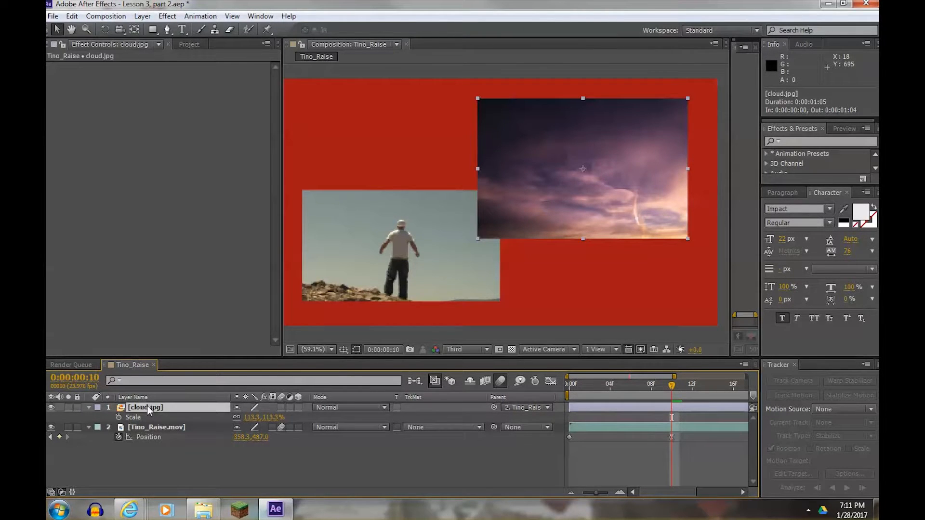
key(Delete)
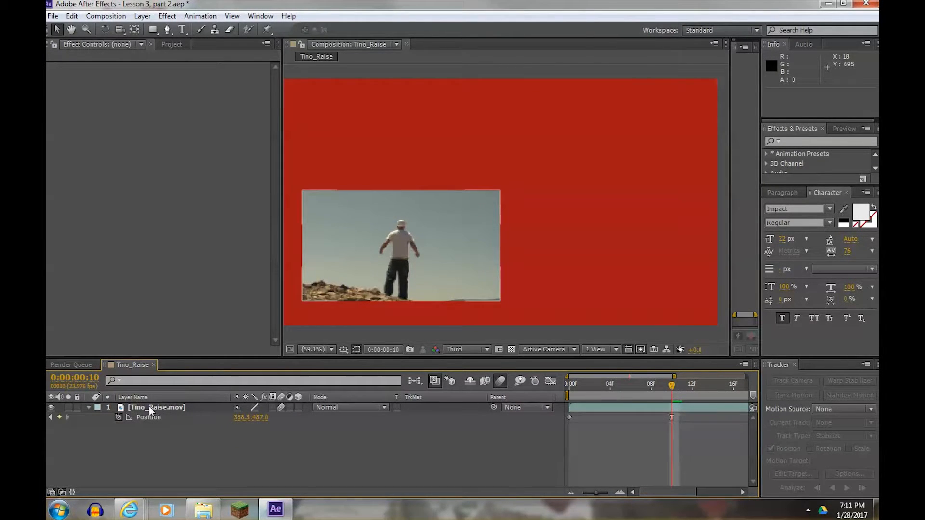
click(134, 408)
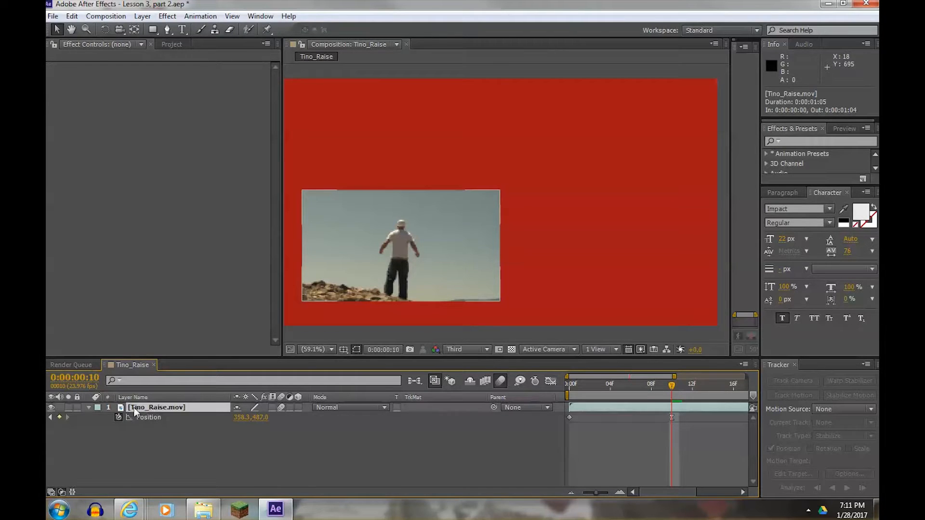
drag(364, 274, 572, 227)
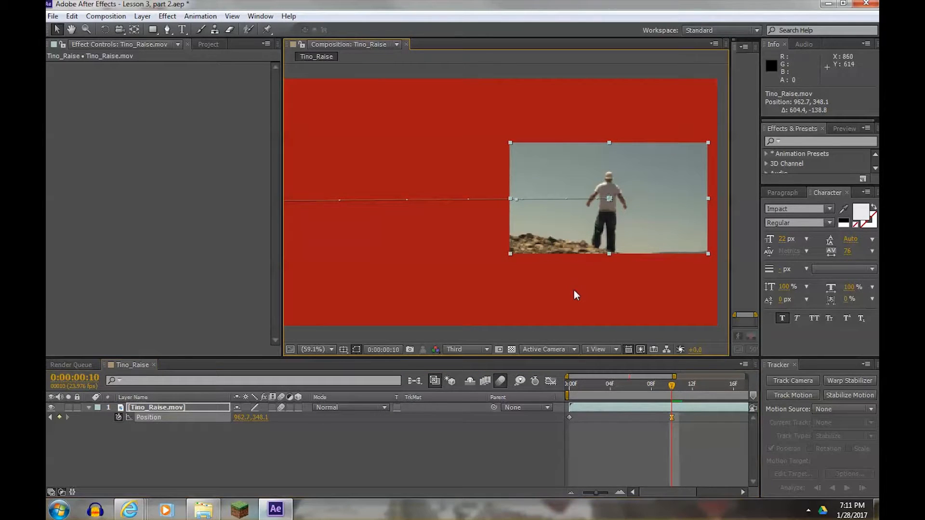
mouse_move(677, 388)
mouse_down()
mouse_move(582, 392)
mouse_move(672, 386)
mouse_up()
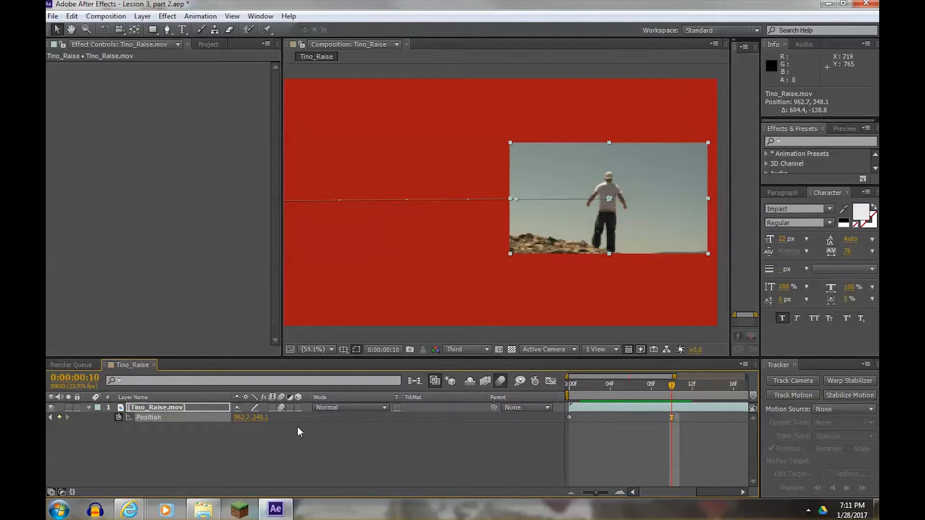
key(ctrl+z)
key(ctrl+z)
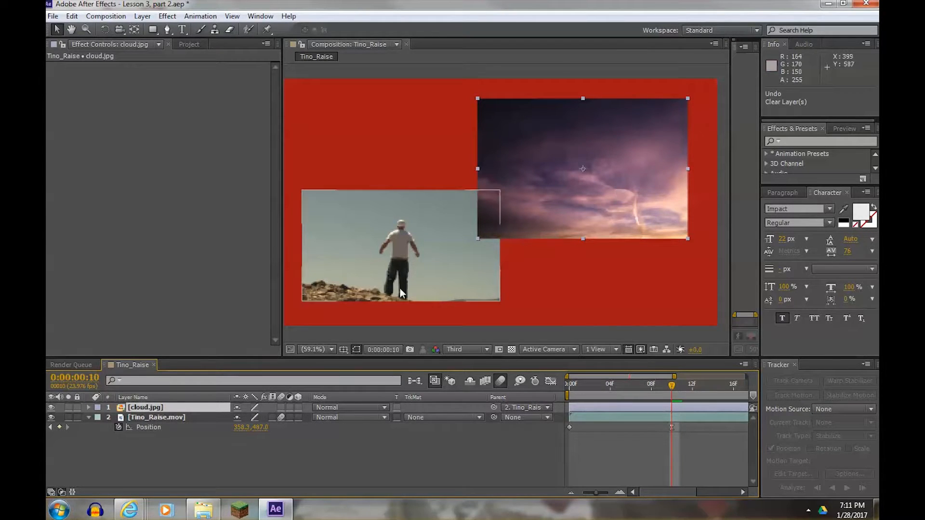
- Delete the Tino_Raise.mov layer and move the cloud.jpg layer to position 947.5, 363.4
click(138, 419)
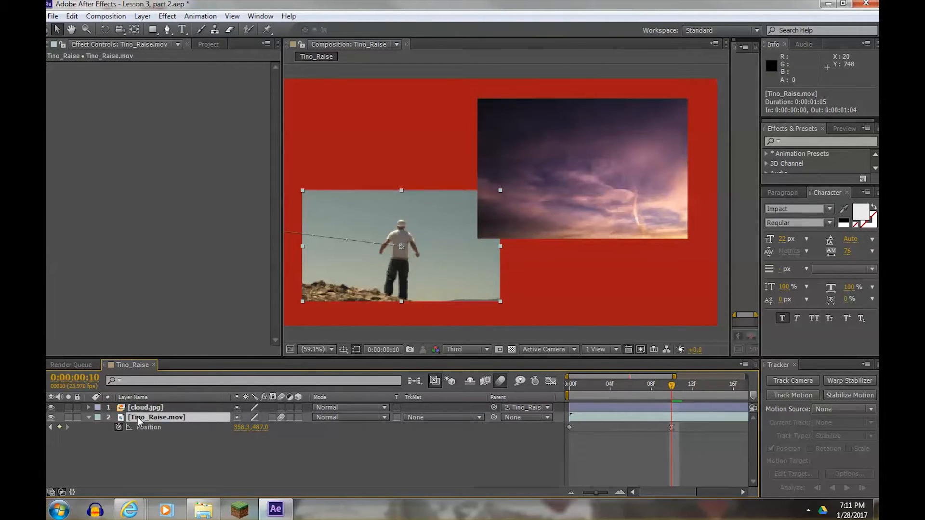
key(Delete)
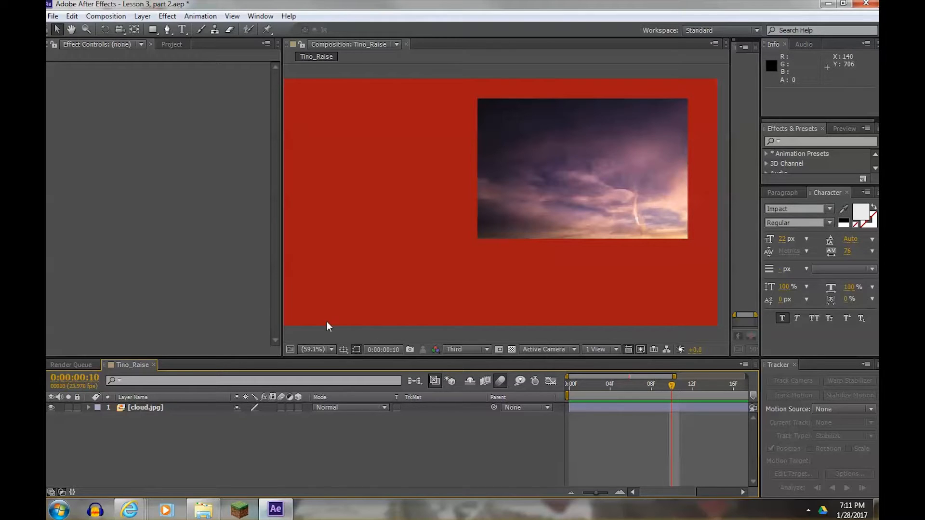
click(139, 408)
drag(568, 185, 589, 220)
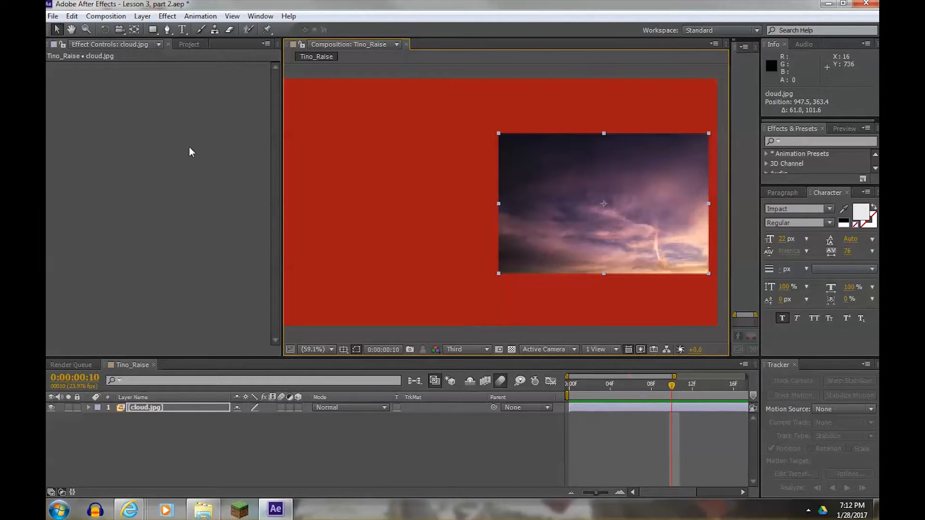
- Add a text layer reading "Storms are coming" beside the cloud image, and set the viewer resolution to Half
click(182, 30)
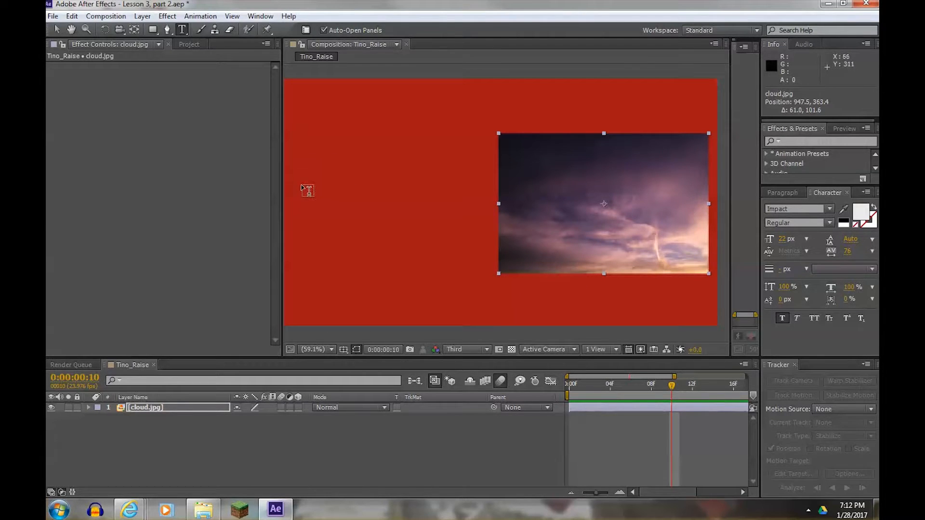
click(320, 194)
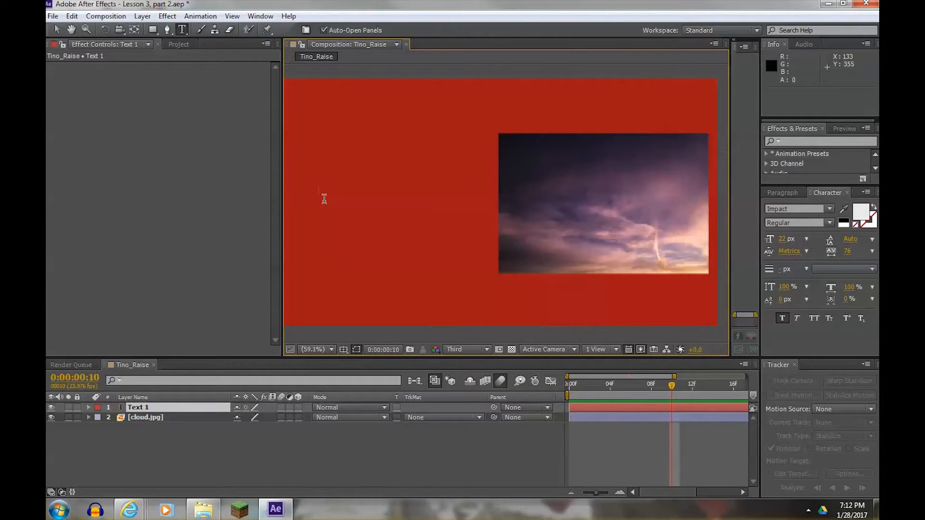
text(Ster)
text(ms are coming)
click(484, 351)
click(473, 394)
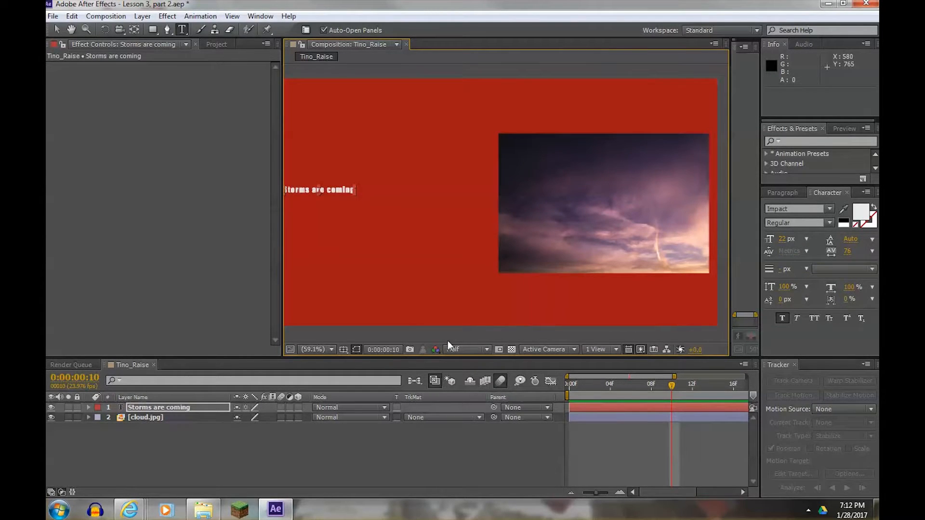
- Scale the "Storms are coming" text to about 193%, 401% and place it at position 323.4, 381.0
click(58, 28)
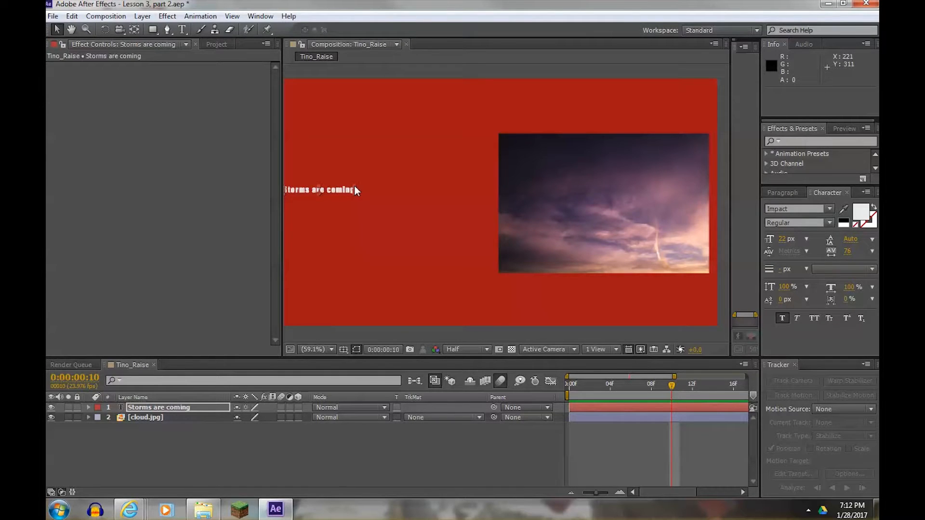
drag(354, 186, 412, 199)
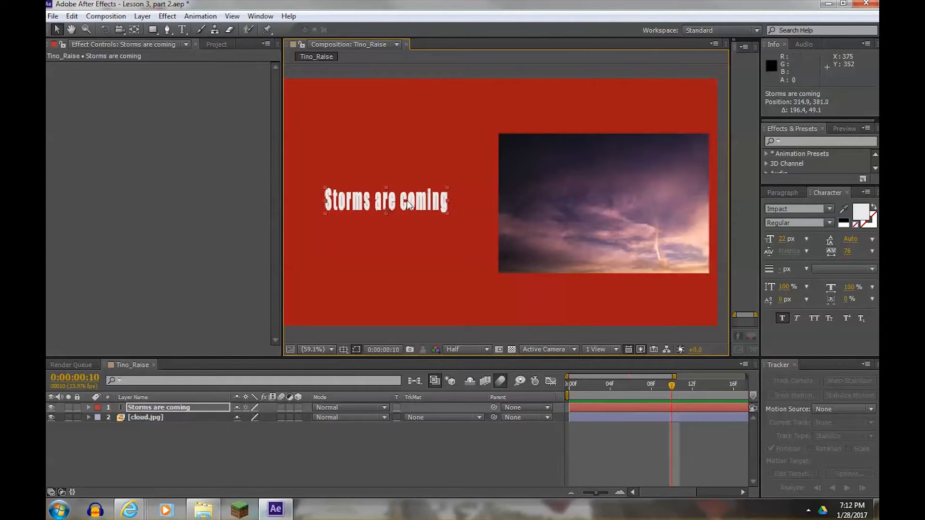
click(152, 407)
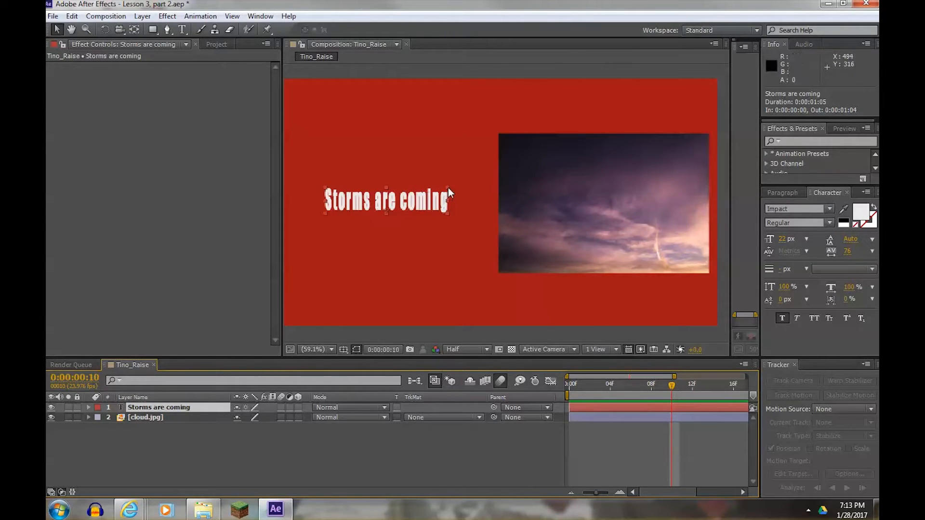
drag(448, 187, 455, 181)
mouse_move(317, 182)
mouse_down()
mouse_move(340, 185)
mouse_move(318, 187)
mouse_up()
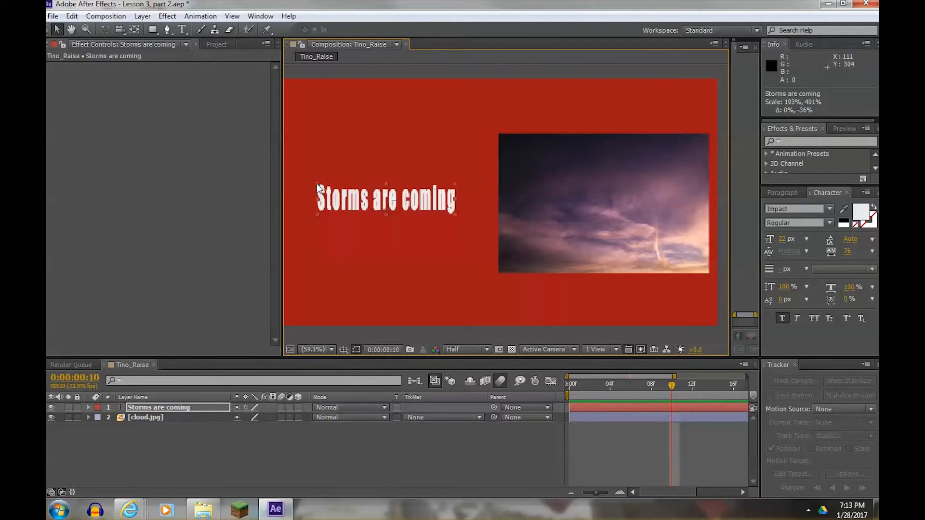
drag(391, 201, 395, 202)
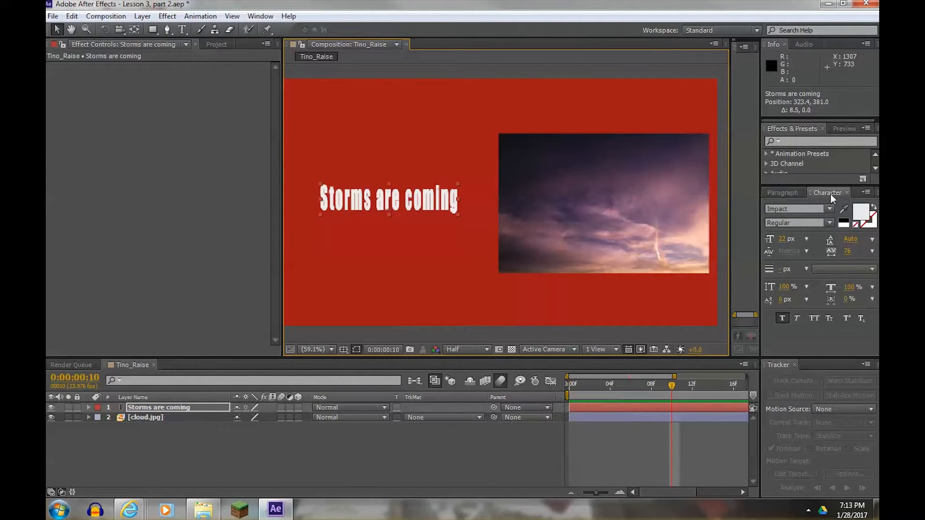
- Set the paragraph alignment of the "Storms are coming" text to left-aligned
click(787, 194)
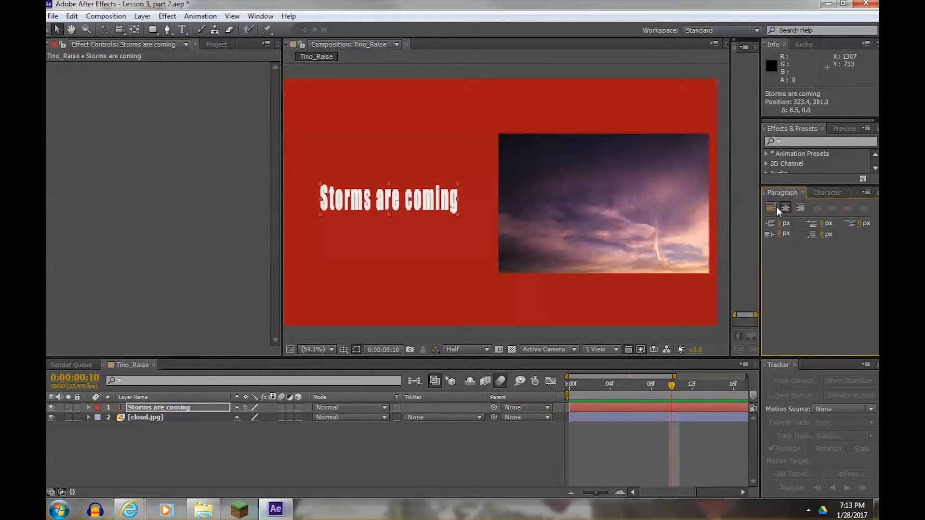
click(770, 208)
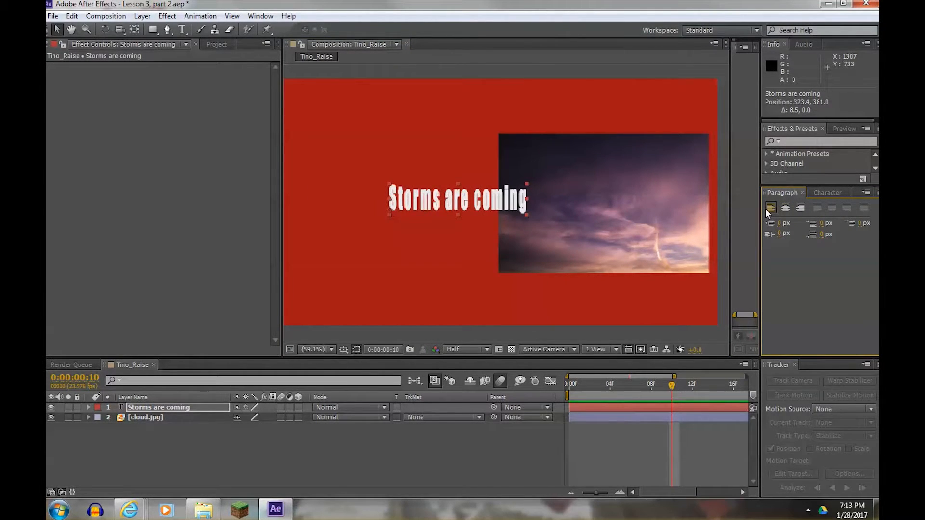
- Enlarge the "Storms are coming" text and place it at position 57.6, 413.1, beside the cloud image
drag(389, 184, 389, 184)
drag(527, 184, 571, 169)
drag(518, 193, 433, 208)
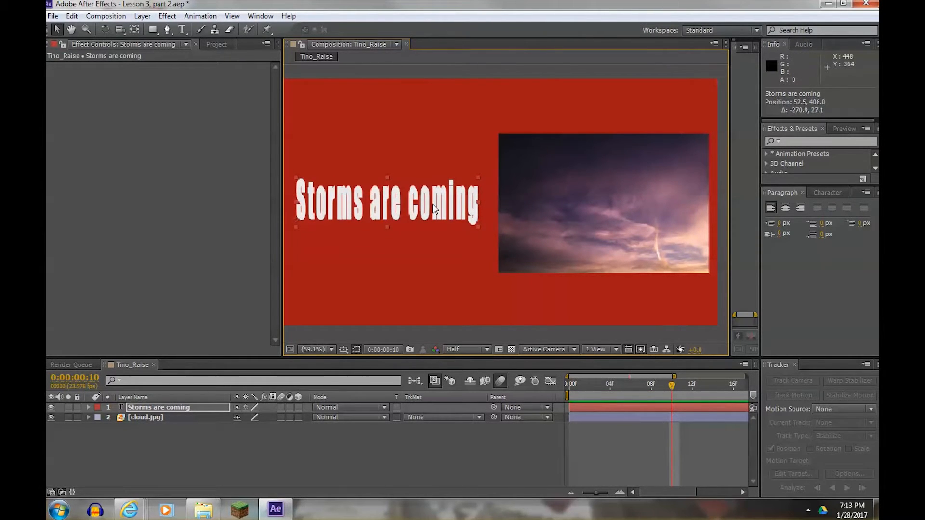
drag(433, 204, 434, 206)
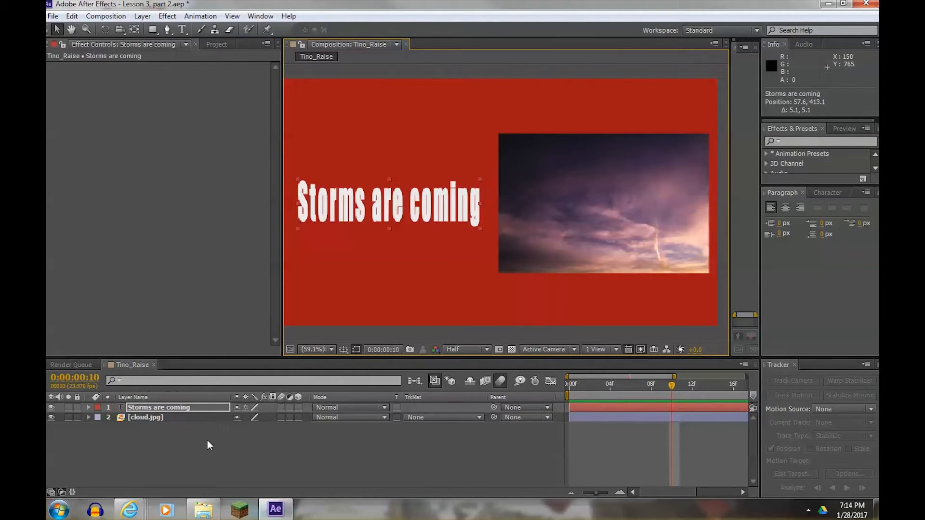
- Parent cloud.jpg to the "Storms are coming" layer and move the text layer to position 1318.6, 413.1, outside the frame
drag(494, 418, 149, 406)
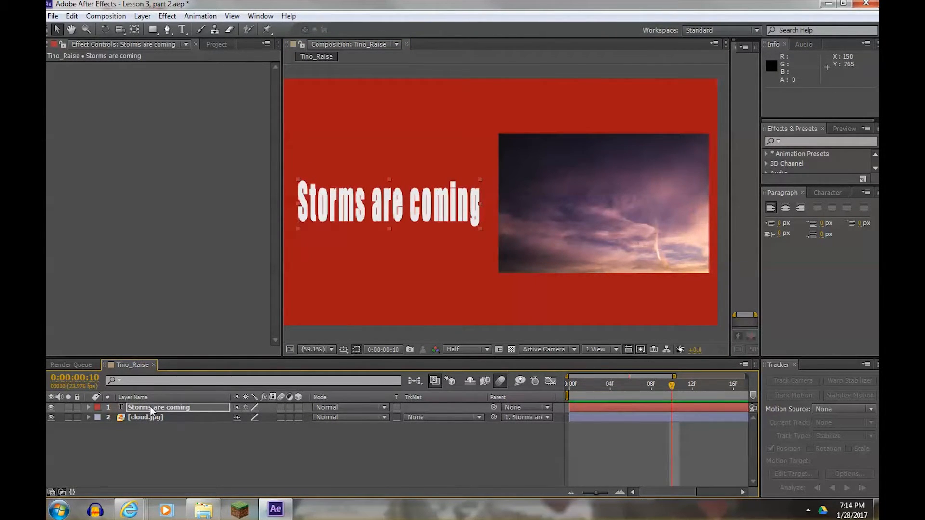
click(149, 407)
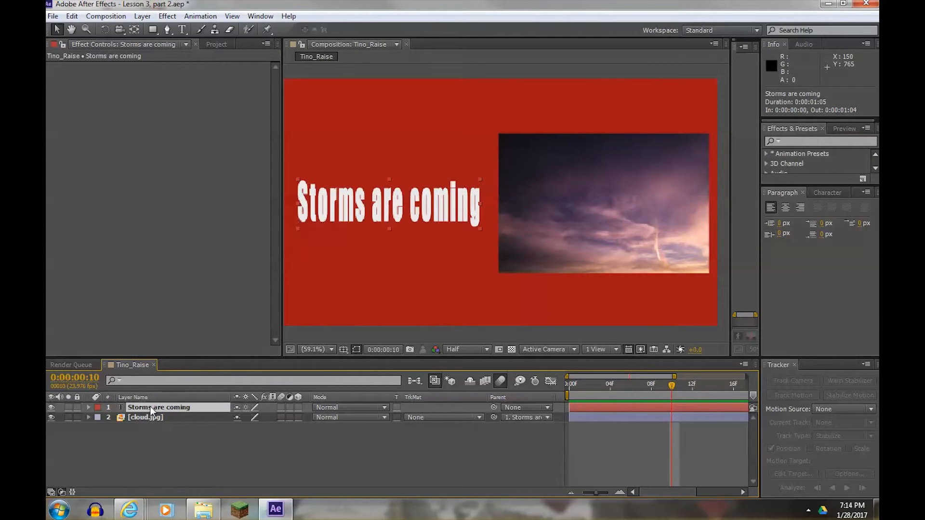
key(p)
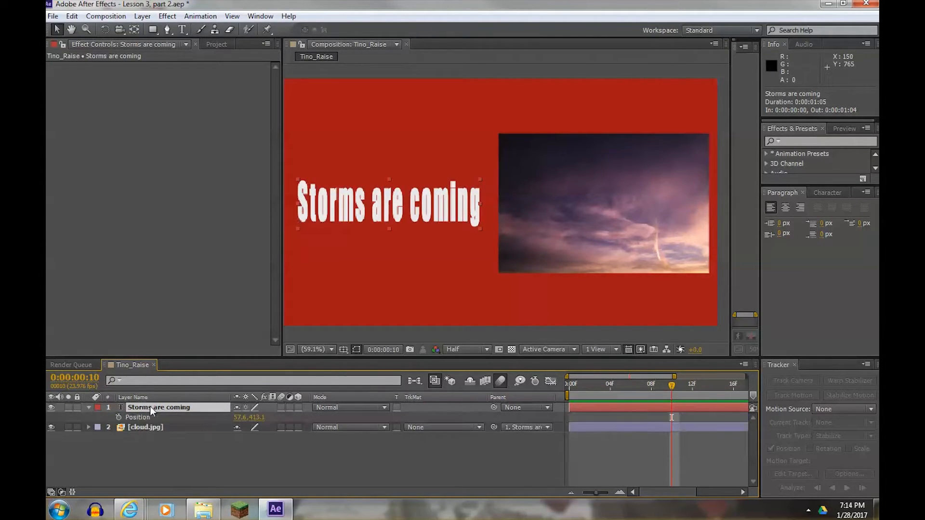
mouse_move(238, 422)
mouse_down()
mouse_move(685, 377)
mouse_move(869, 374)
mouse_up()
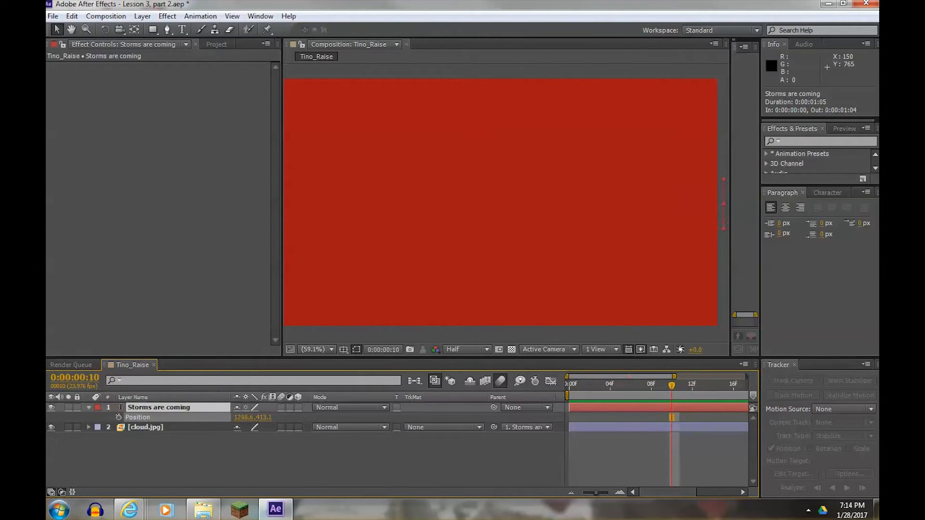
key(Return)
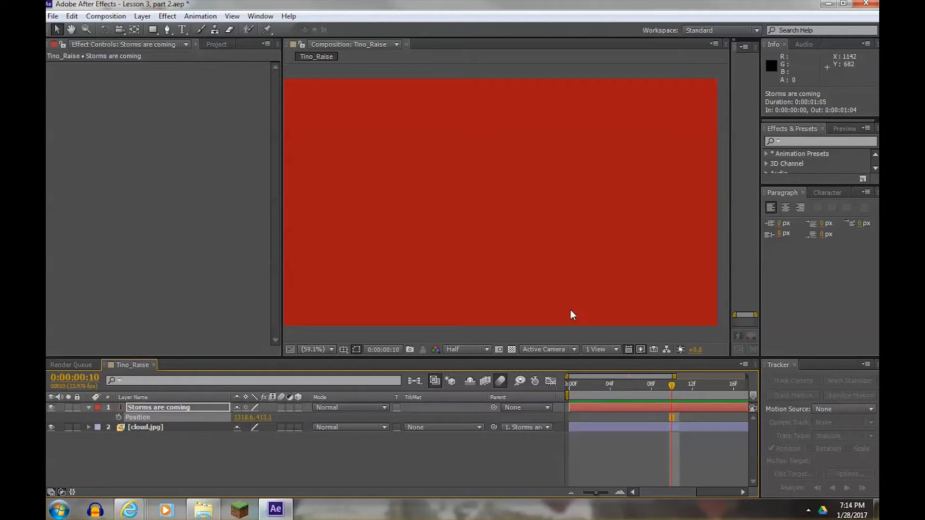
- Turn on Position keyframing for the "Storms are coming" layer and shift its keyframe to 0:00:00:00
click(119, 417)
drag(672, 418, 562, 422)
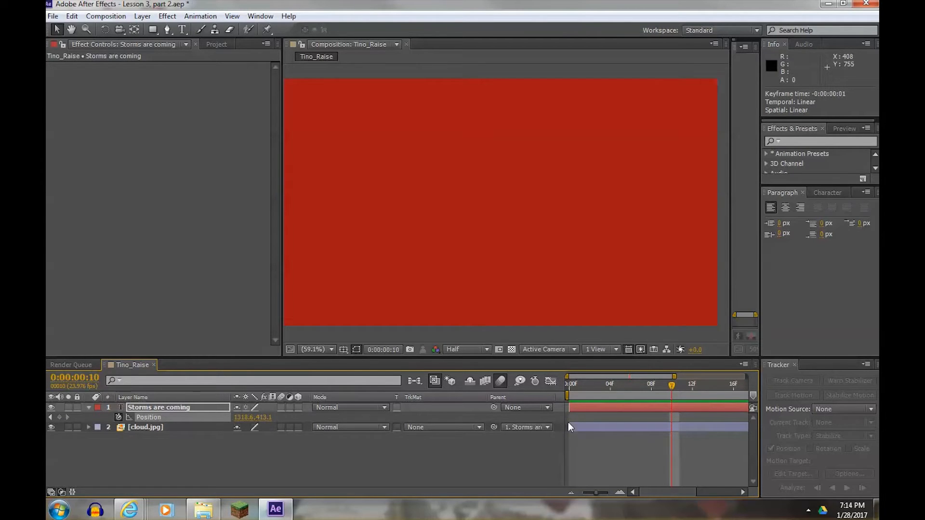
key(ctrl+z)
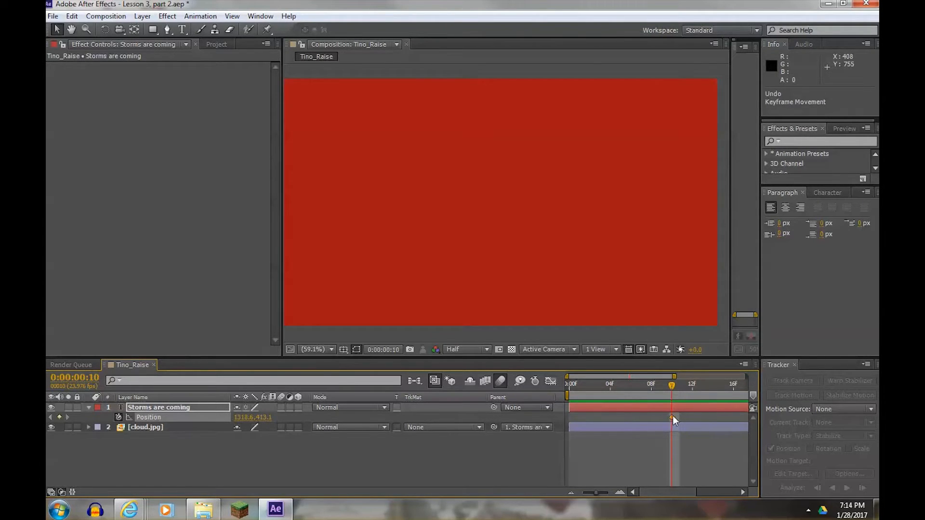
drag(670, 418, 574, 424)
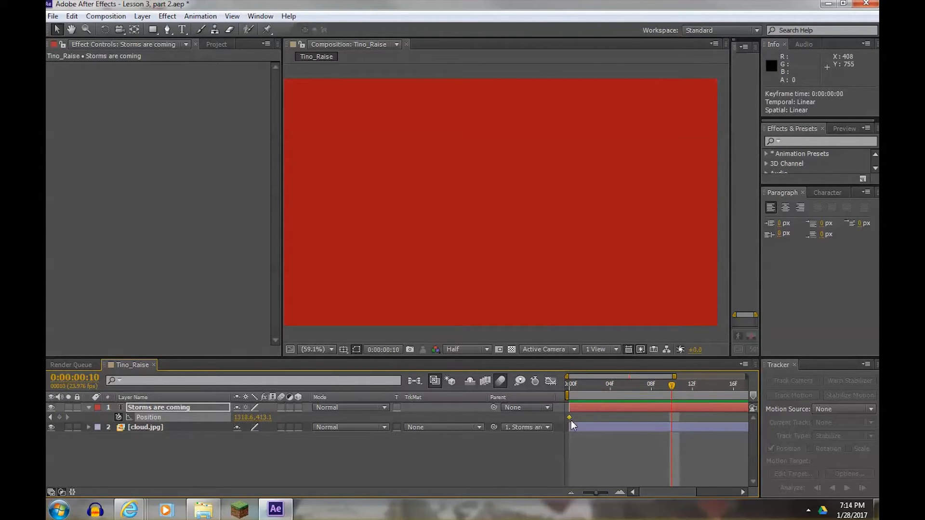
- Add a Position keyframe at 0:00:00:10 that brings the text to 46.6, 413.1, and preview the slide-in
click(569, 383)
drag(668, 384, 645, 394)
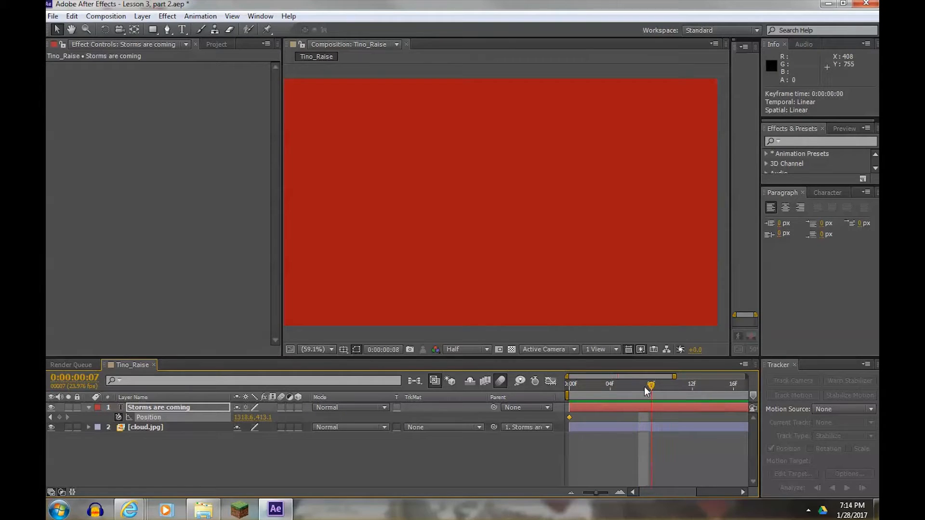
drag(674, 376, 747, 377)
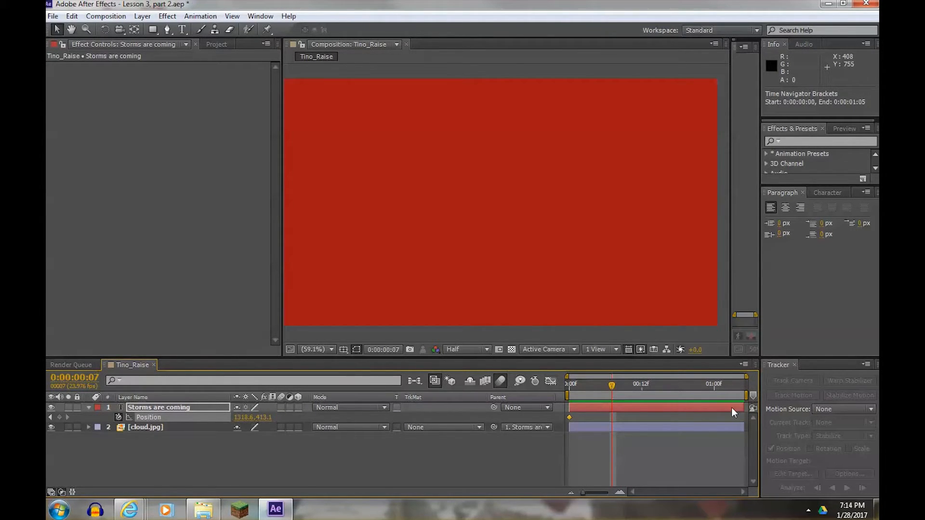
drag(602, 388, 627, 384)
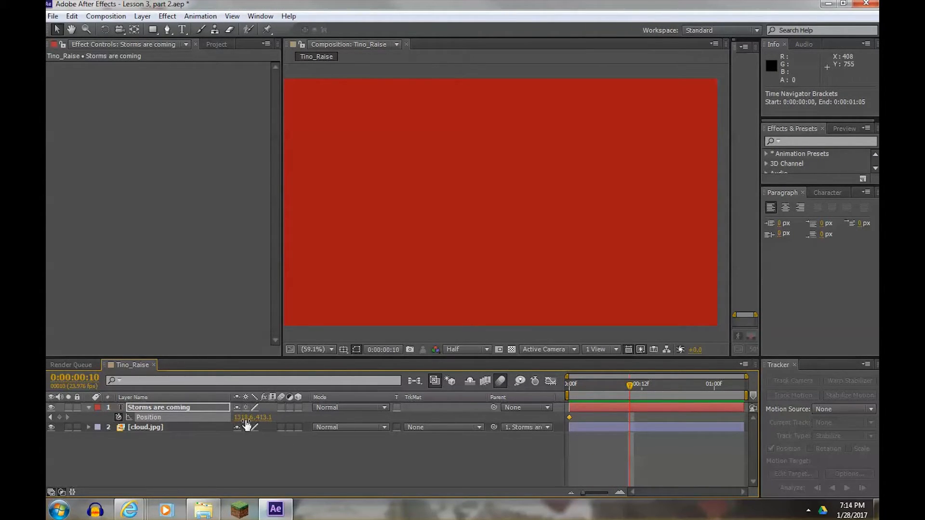
drag(248, 422, 172, 414)
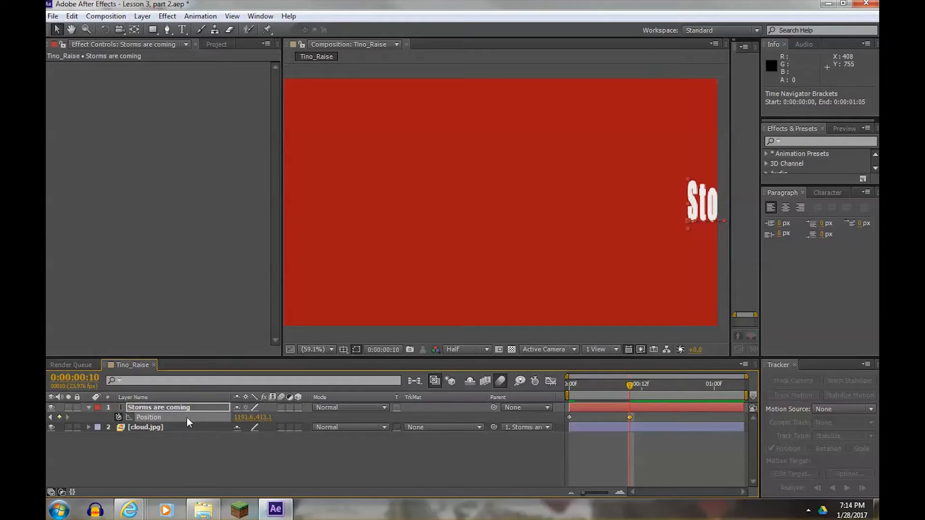
drag(249, 416, 182, 417)
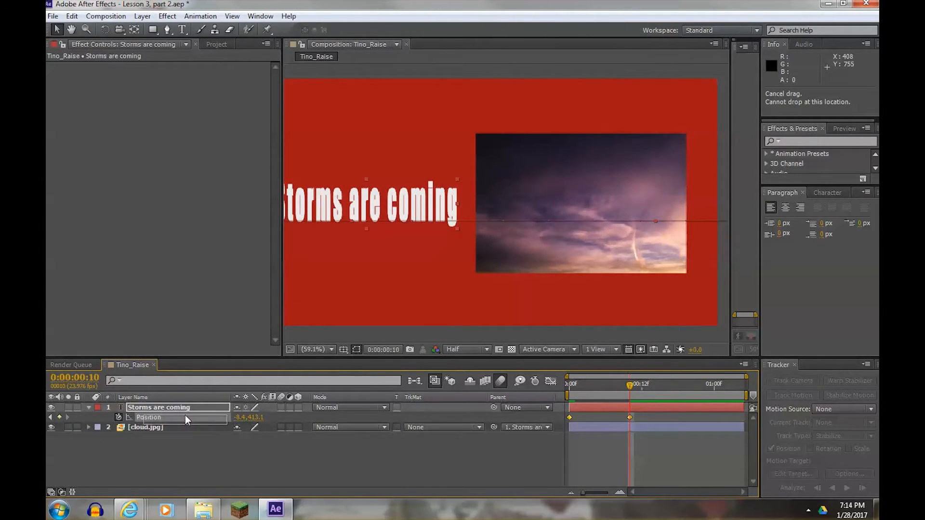
drag(241, 418, 270, 418)
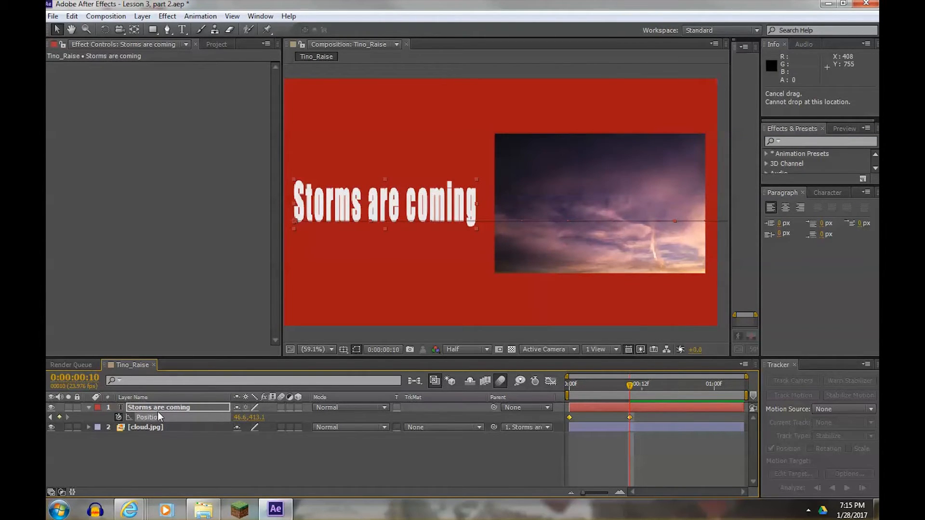
drag(635, 387, 531, 391)
key(space)
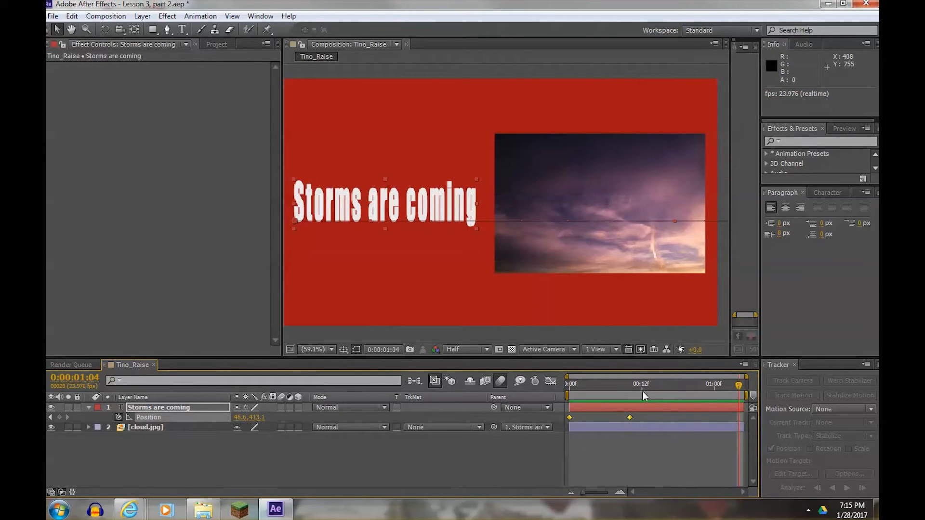
- Apply Easy Ease to both Position keyframes of the text layer and preview the animation from the start
mouse_move(627, 383)
mouse_down()
mouse_move(598, 381)
mouse_move(631, 385)
mouse_up()
click(632, 419)
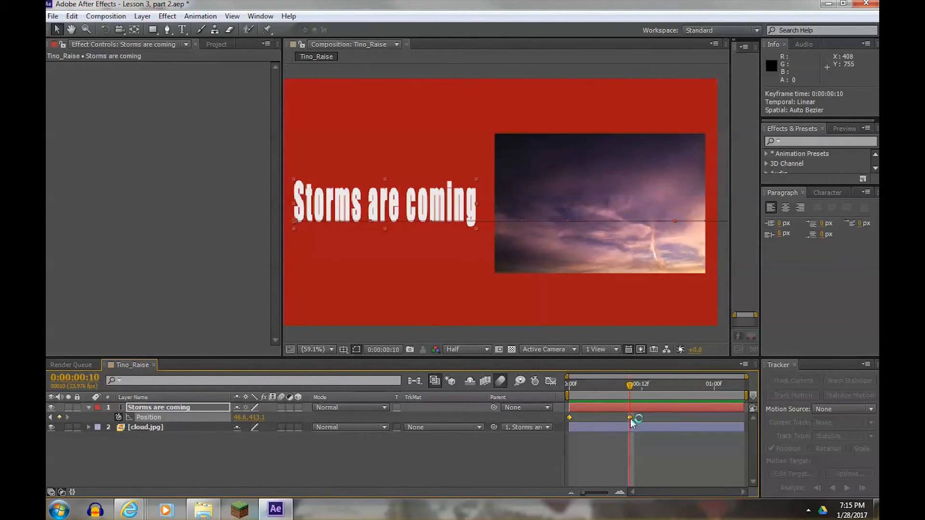
right_click(631, 419)
mouse_move(690, 415)
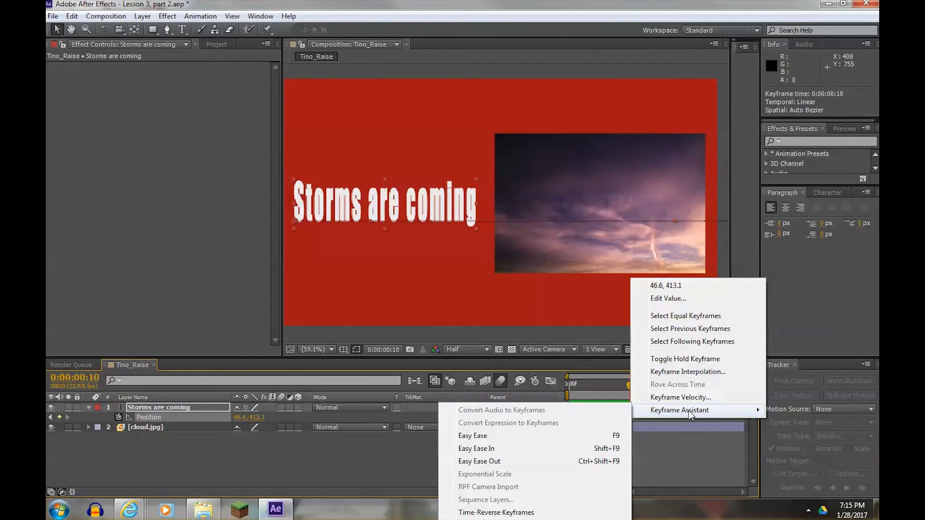
click(485, 436)
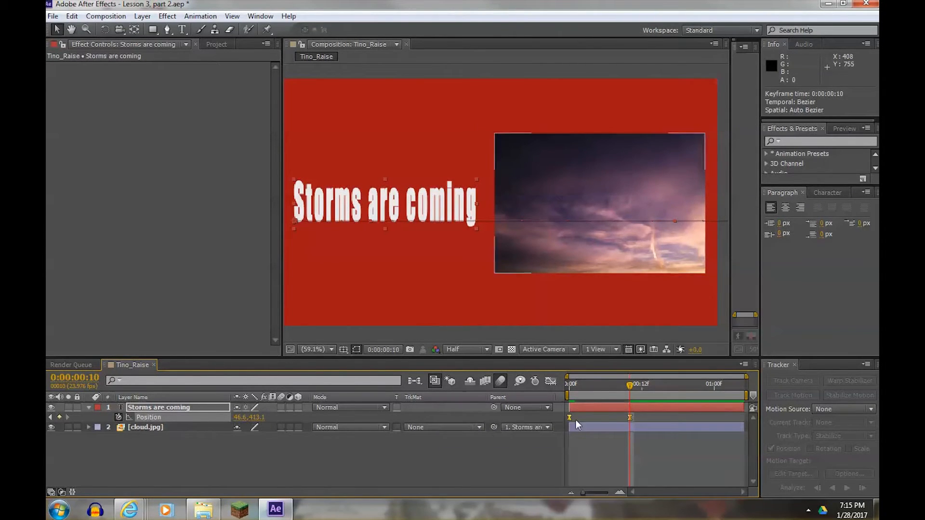
click(567, 384)
key(space)
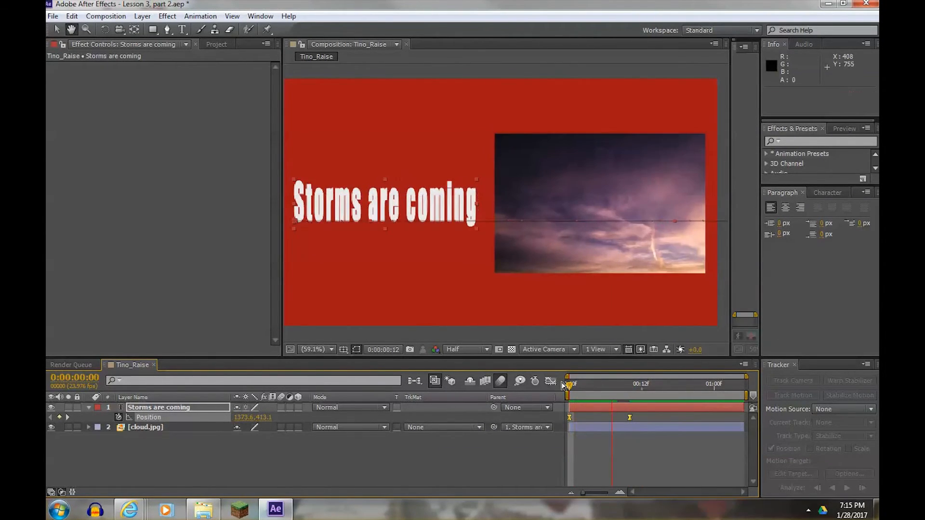
click(565, 382)
key(space)
- Enable motion blur for the "Storms are coming" and cloud.jpg layers and preview the slide-in
click(582, 384)
drag(583, 386, 612, 386)
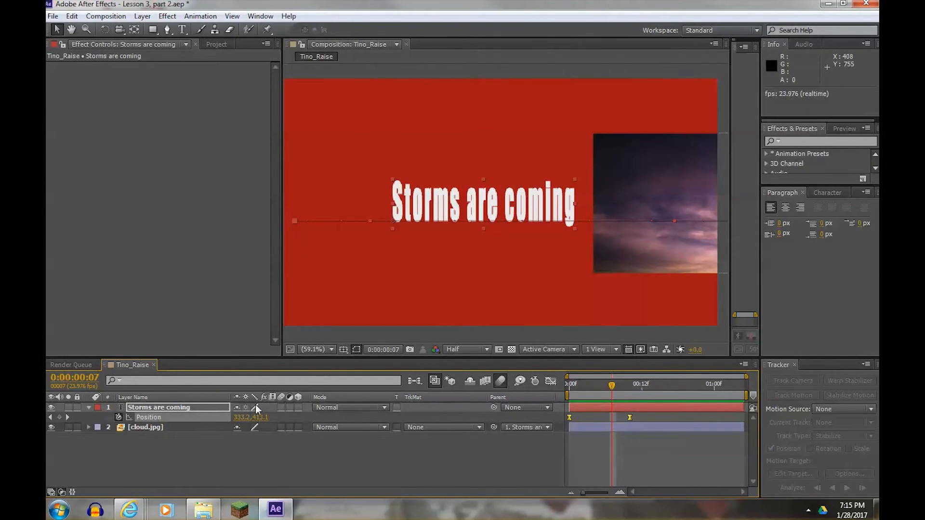
click(281, 408)
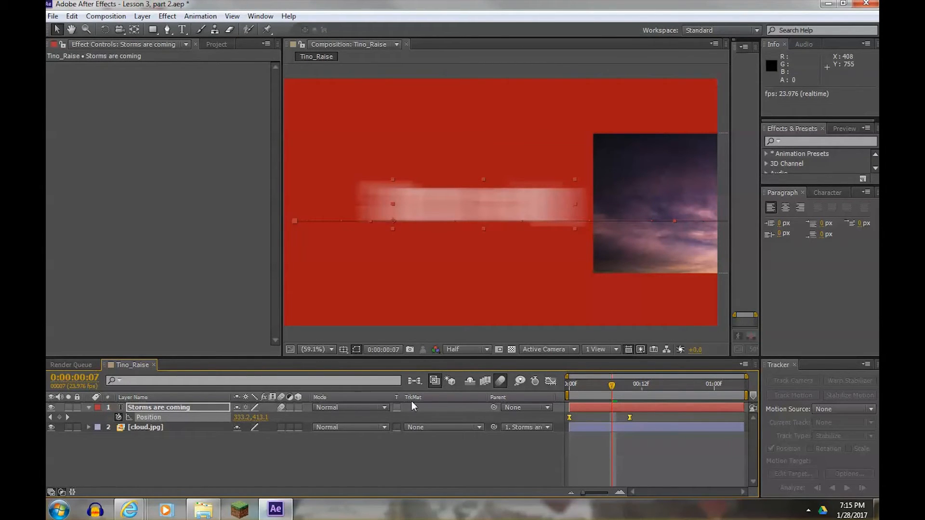
click(500, 381)
drag(603, 385, 555, 387)
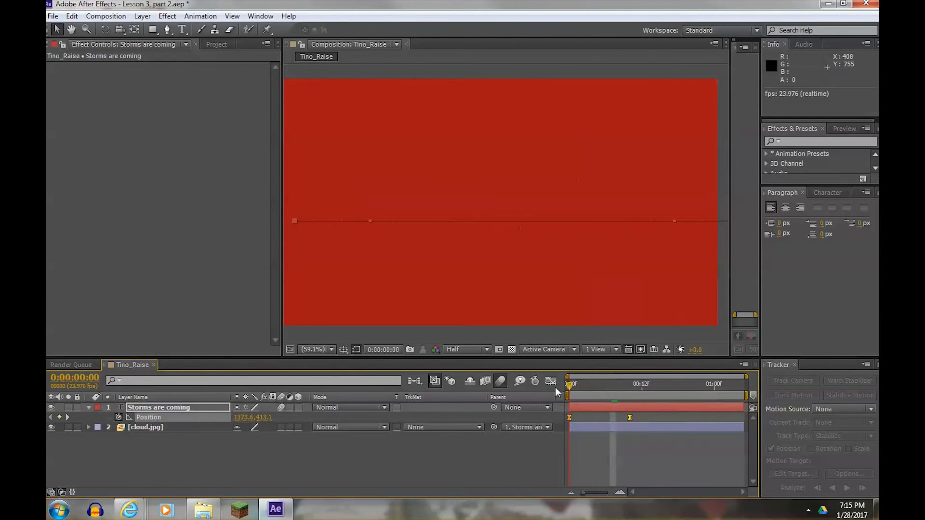
key(space)
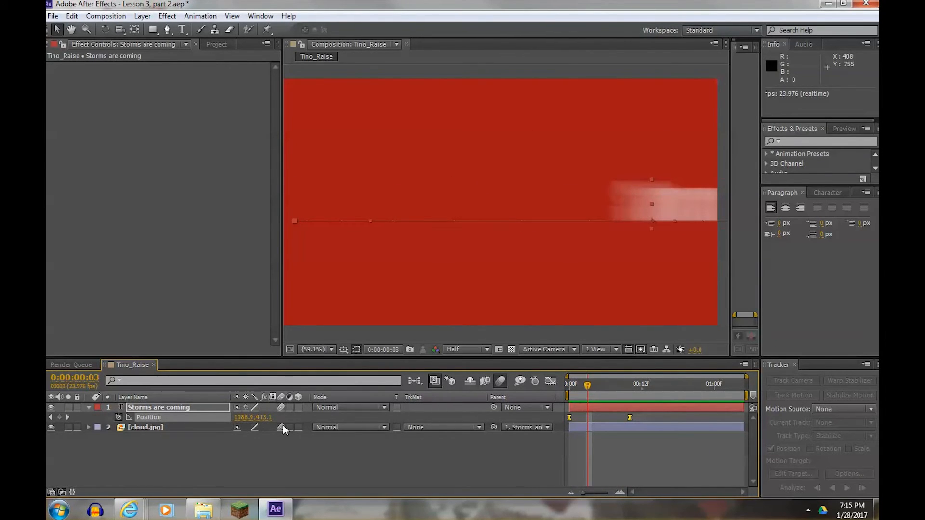
key(space)
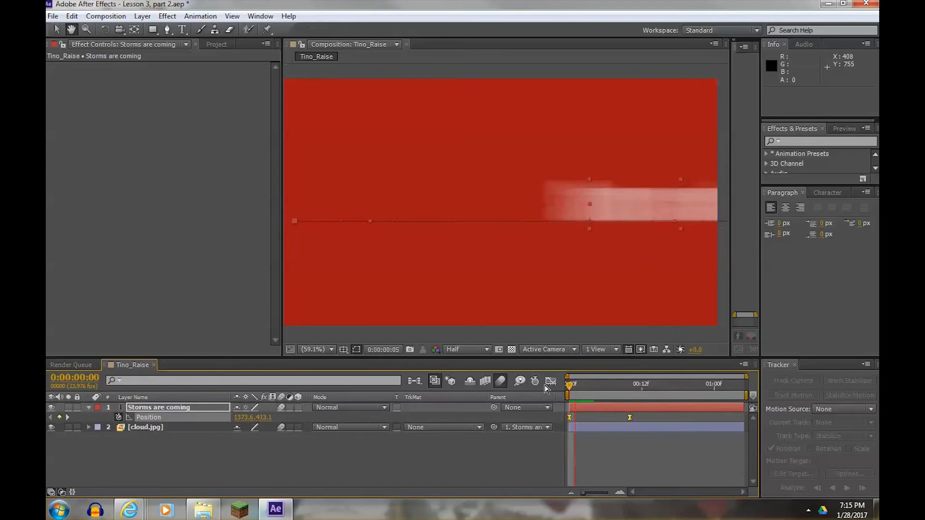
click(575, 386)
key(space)
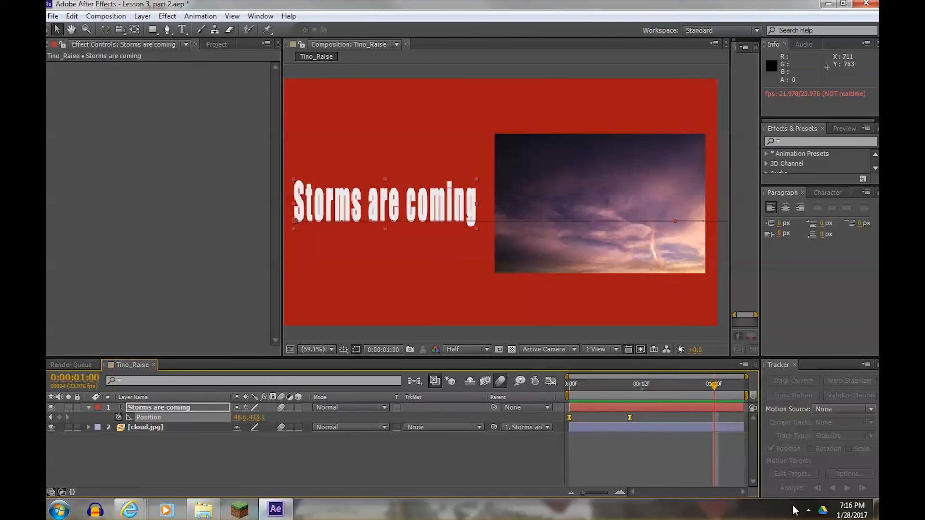
click(809, 509)
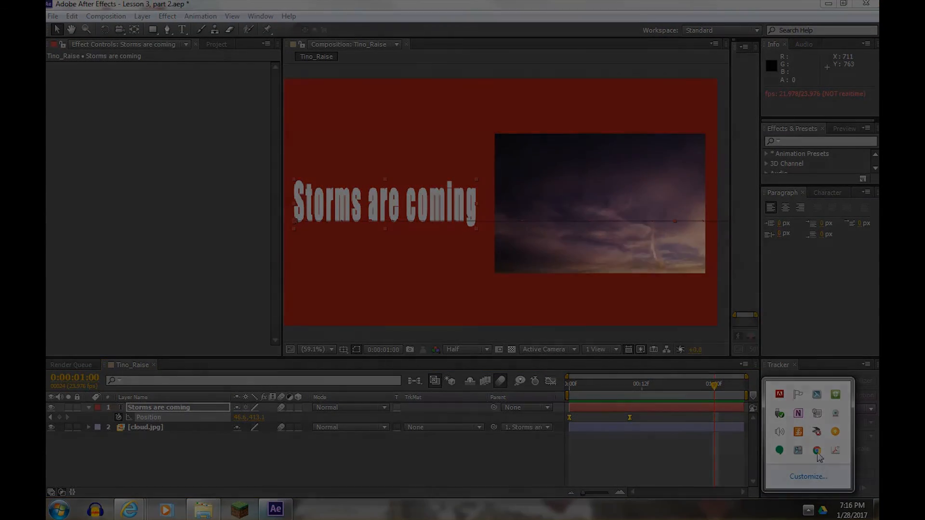